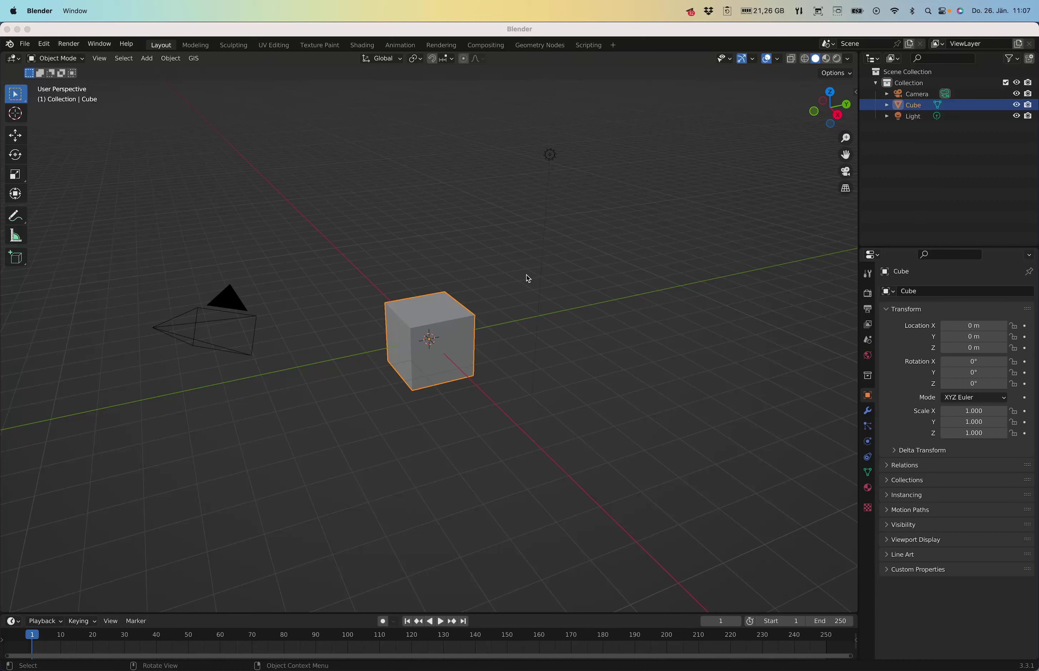
# Step: Import TG-Abgang.dae from Dropbox/Schule/Lehrstoff/Leika BLK with the Collada importer
pyautogui.click(26, 46)
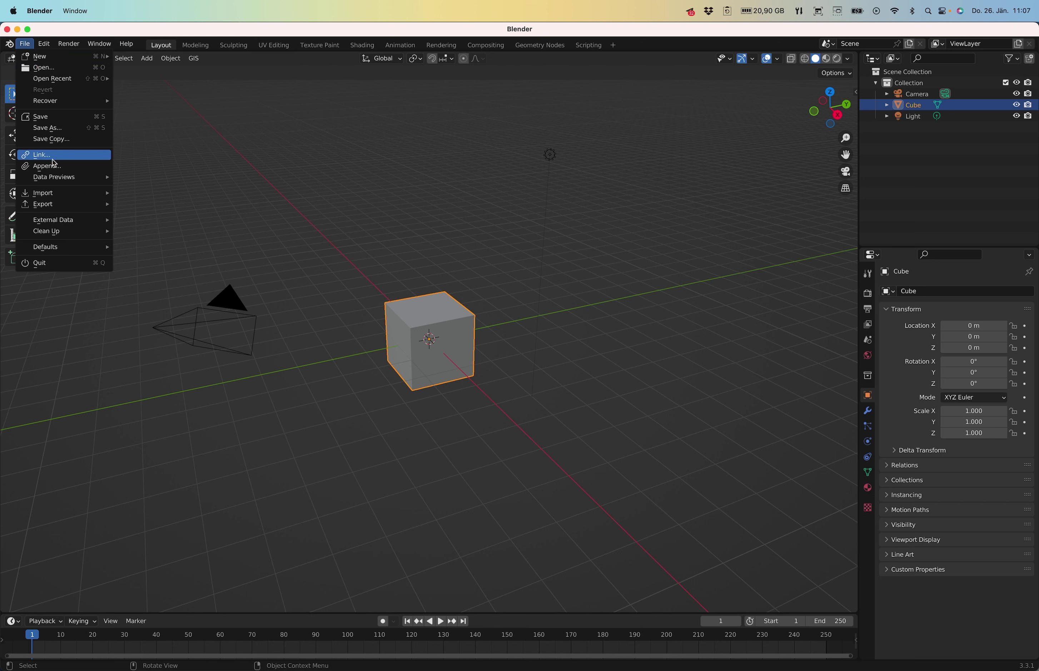
pyautogui.moveTo(43, 193)
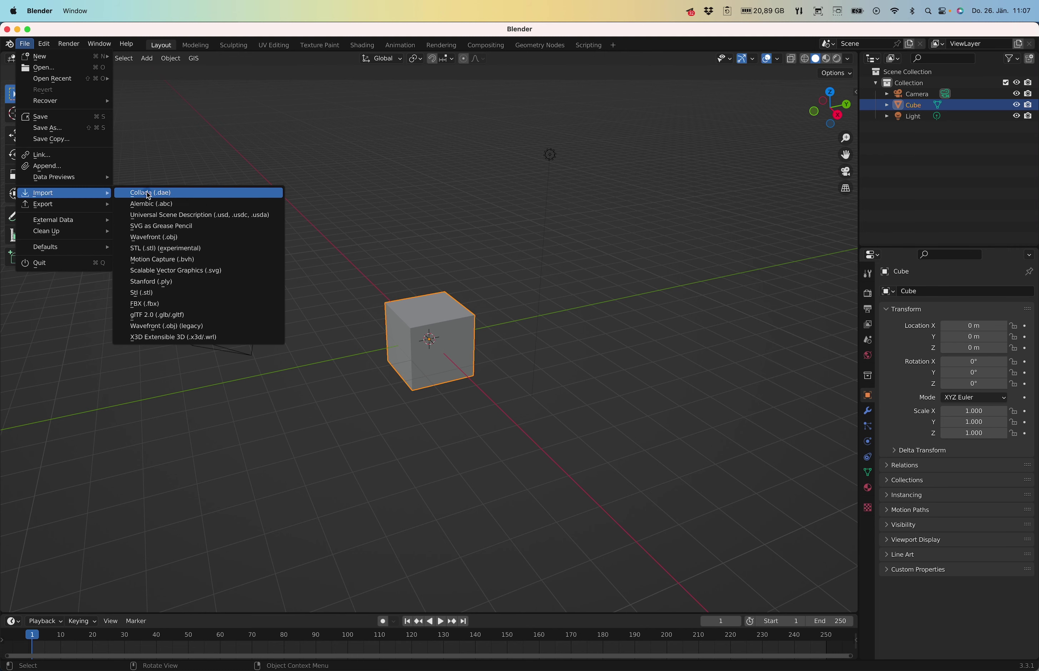
pyautogui.click(149, 196)
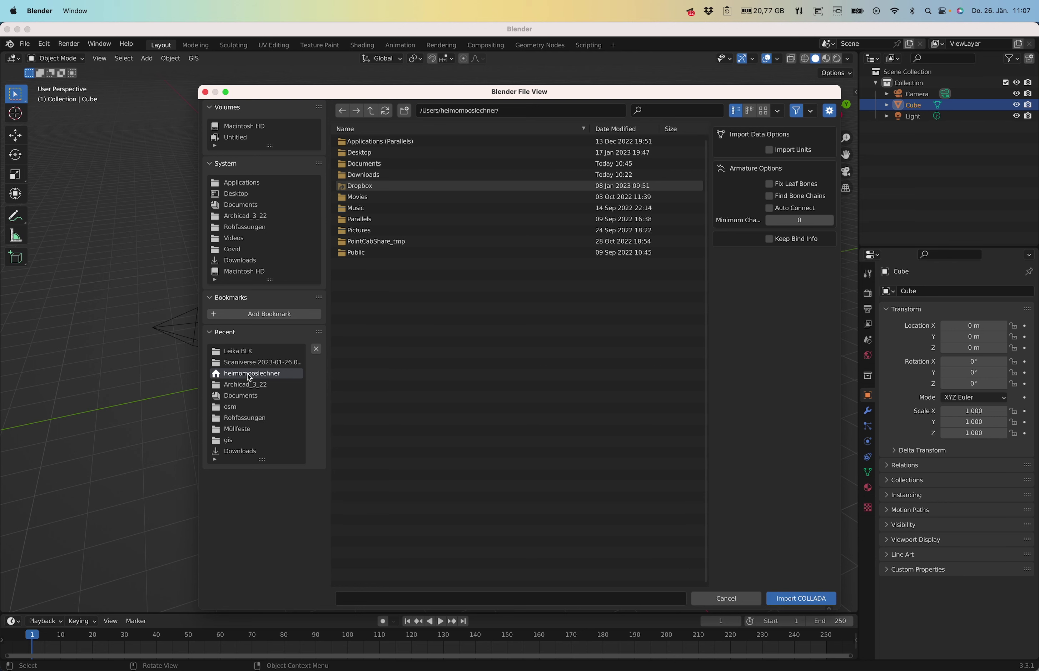
pyautogui.doubleClick(363, 186)
pyautogui.scroll(-5, 372, 416)
pyautogui.scroll(-5, 366, 437)
pyautogui.scroll(-1, 360, 459)
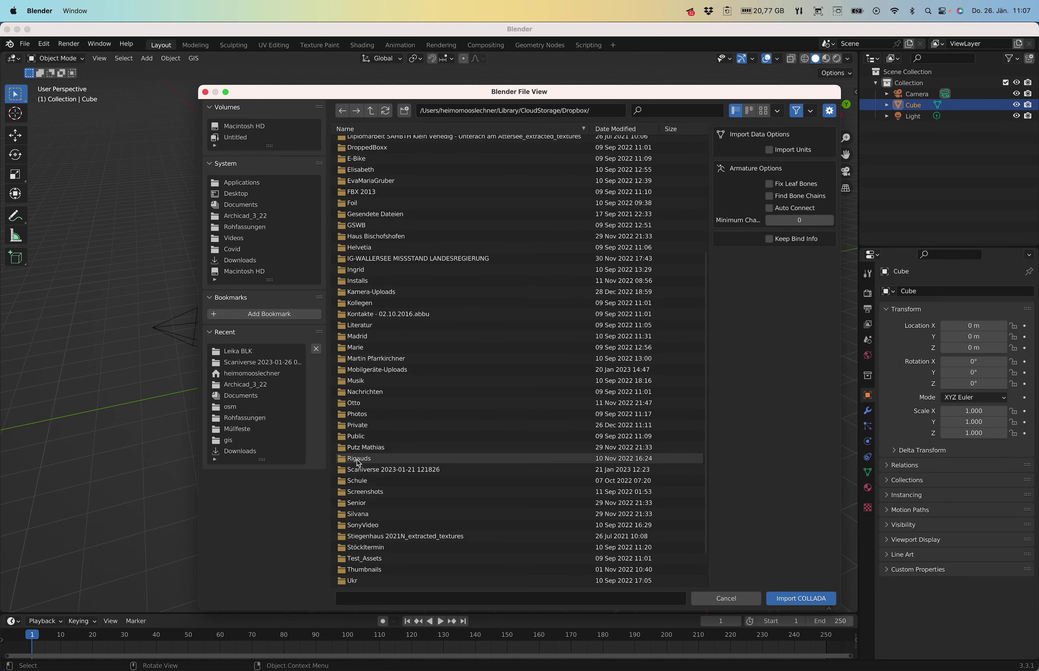
pyautogui.doubleClick(358, 481)
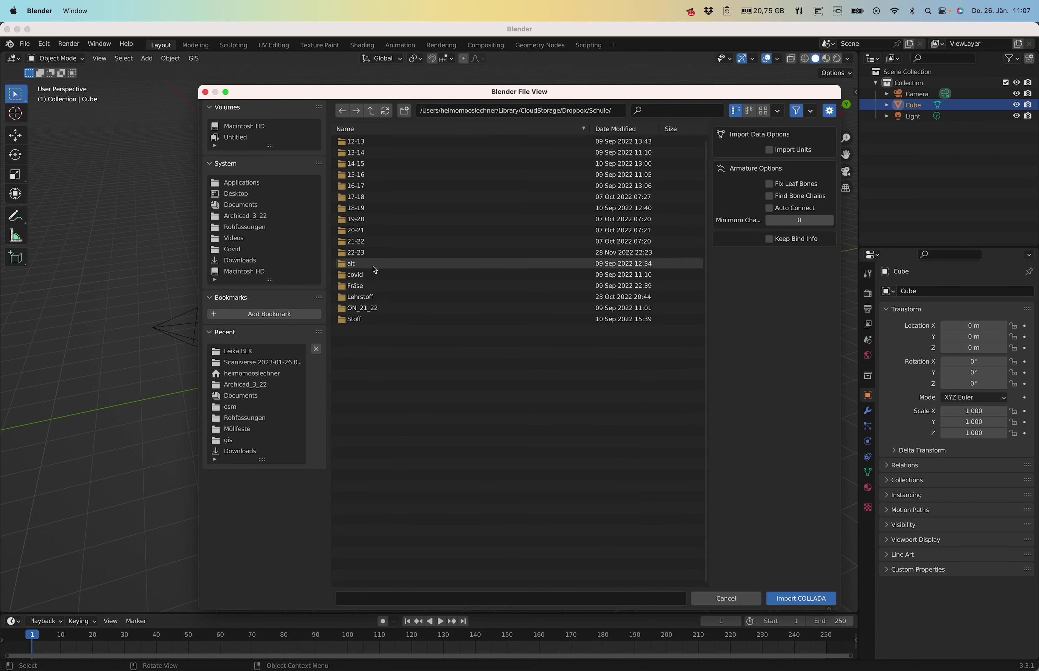
pyautogui.doubleClick(364, 299)
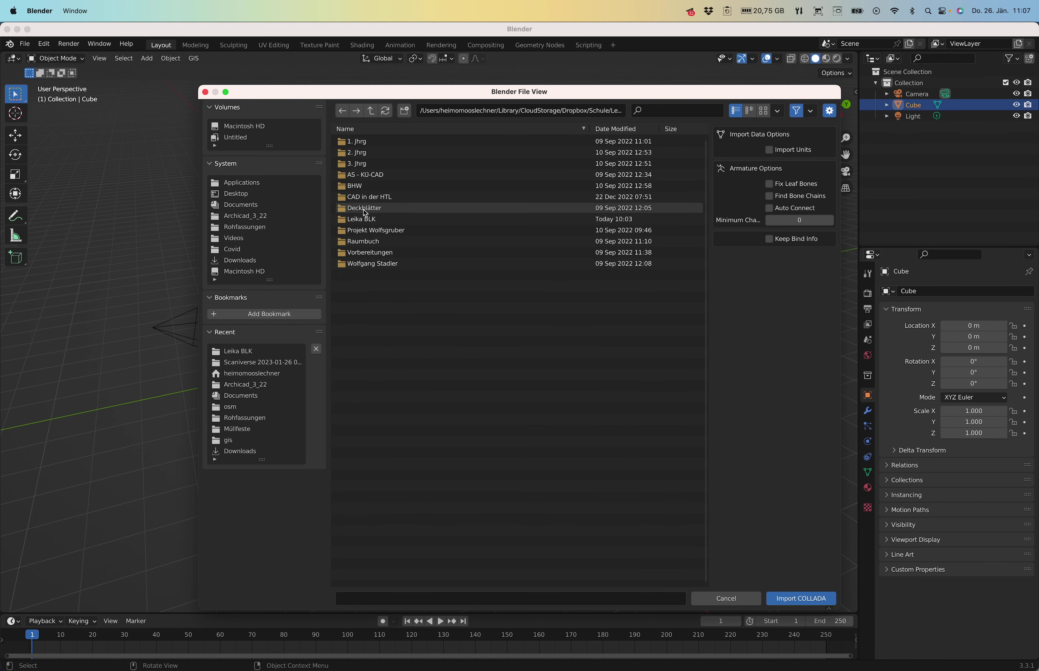
pyautogui.doubleClick(364, 219)
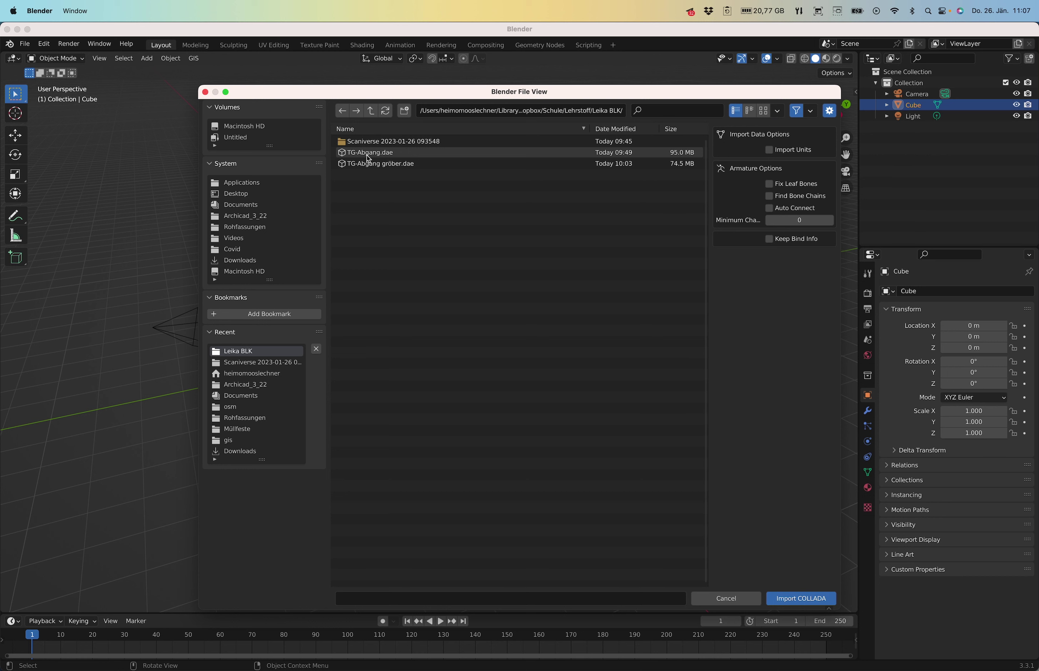
pyautogui.click(384, 153)
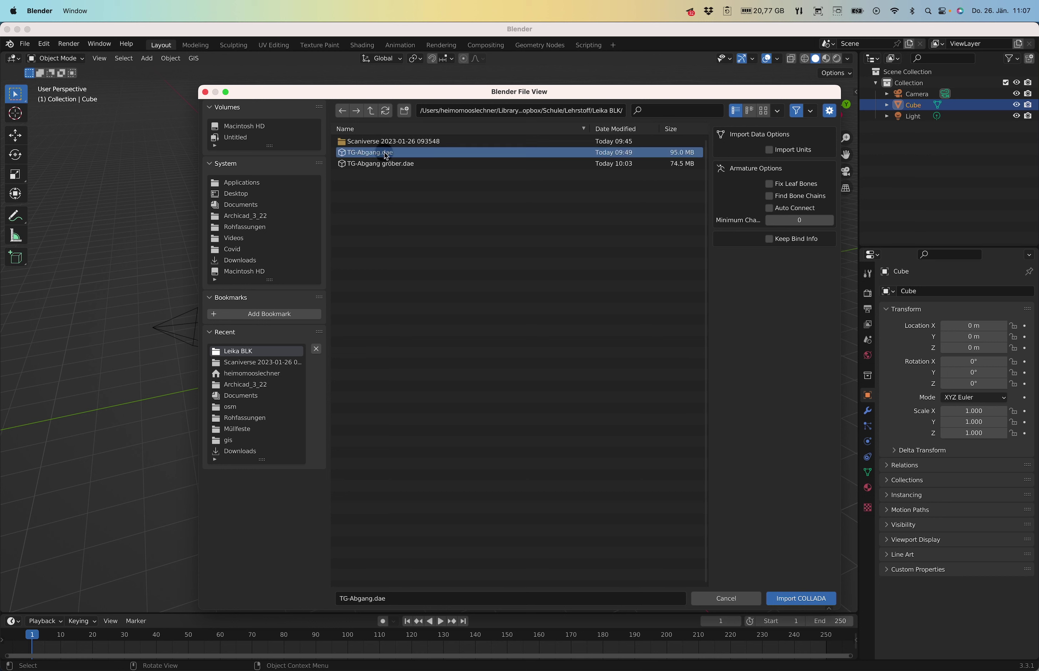
pyautogui.click(790, 598)
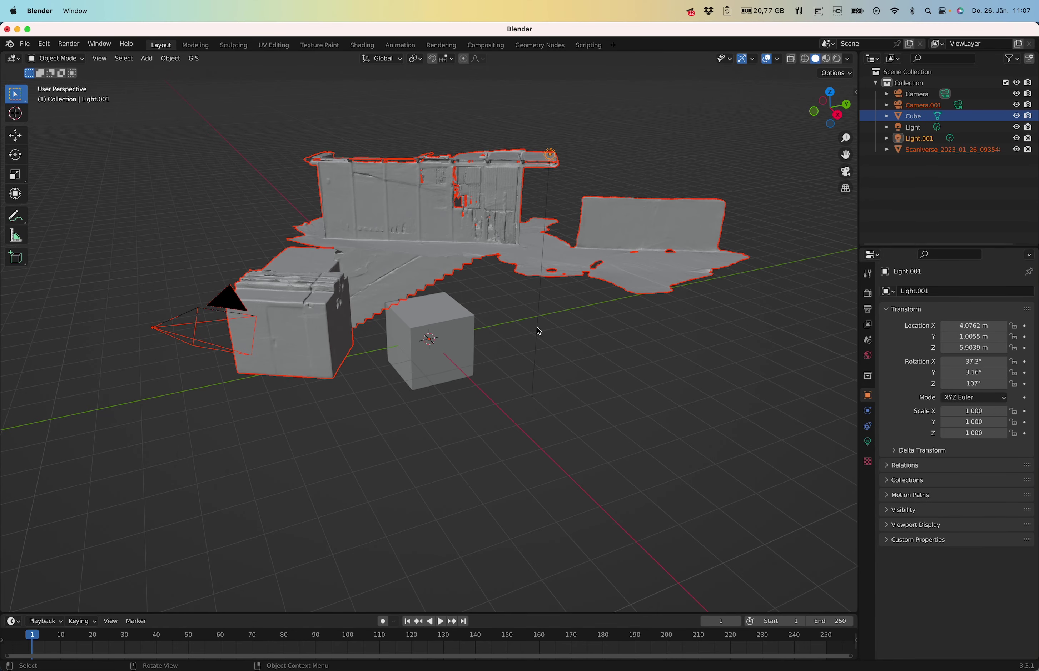
# Step: Show the scan in Material Preview shading, deselect everything, then select the scan mesh
pyautogui.moveTo(487, 331)
pyautogui.mouseDown(button='middle')
pyautogui.moveTo(536, 323)
pyautogui.moveTo(589, 343)
pyautogui.moveTo(578, 312)
pyautogui.moveTo(526, 331)
pyautogui.moveTo(494, 322)
pyautogui.mouseUp(button='middle')
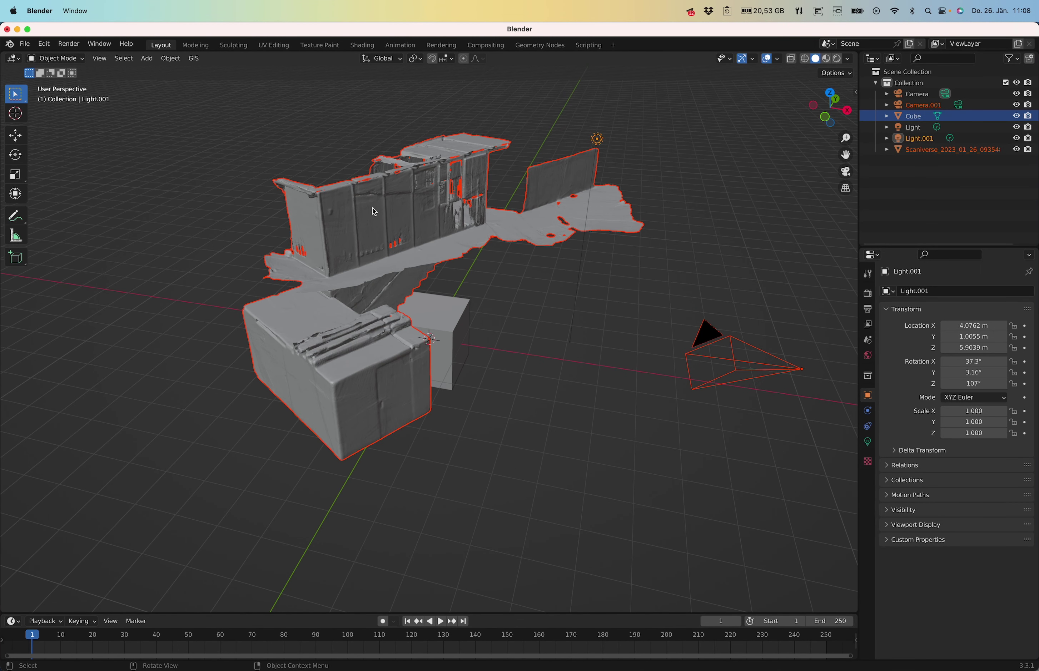
pyautogui.click(836, 59)
pyautogui.moveTo(550, 282)
pyautogui.mouseDown(button='middle')
pyautogui.moveTo(512, 354)
pyautogui.moveTo(585, 358)
pyautogui.moveTo(700, 320)
pyautogui.moveTo(480, 336)
pyautogui.moveTo(487, 381)
pyautogui.moveTo(464, 376)
pyautogui.moveTo(512, 362)
pyautogui.moveTo(528, 328)
pyautogui.mouseUp(button='middle')
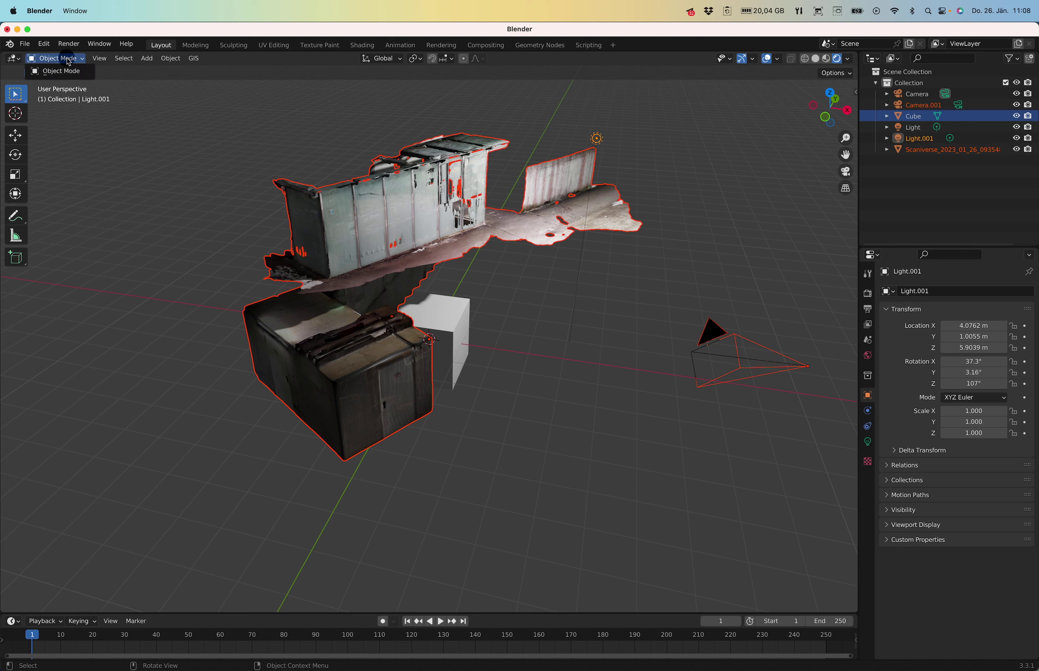
pyautogui.click(132, 222)
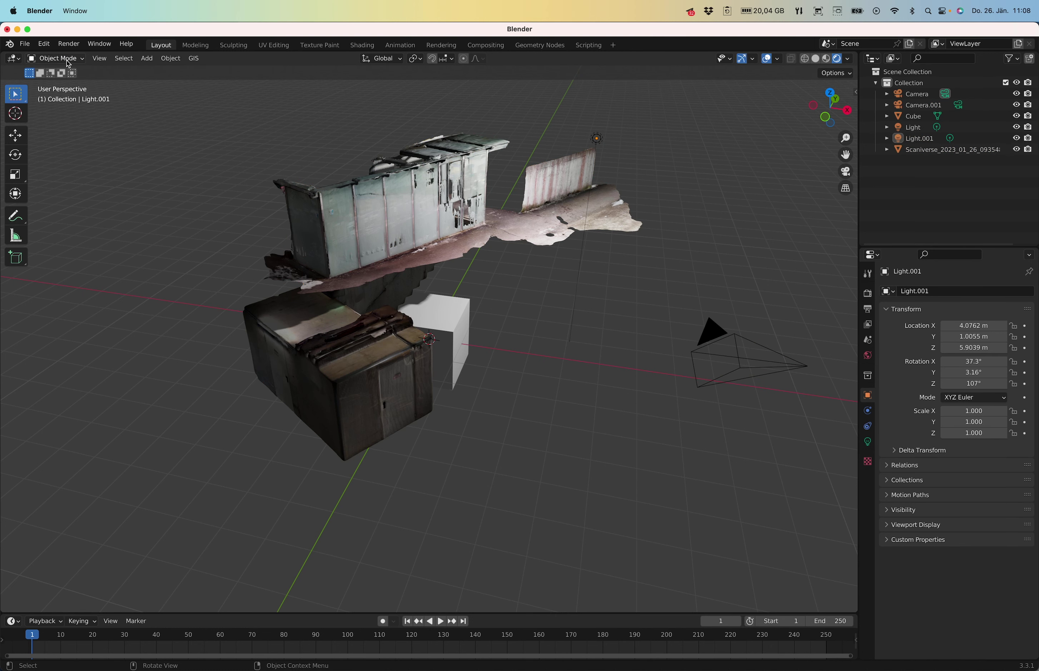
pyautogui.click(405, 234)
pyautogui.click(63, 59)
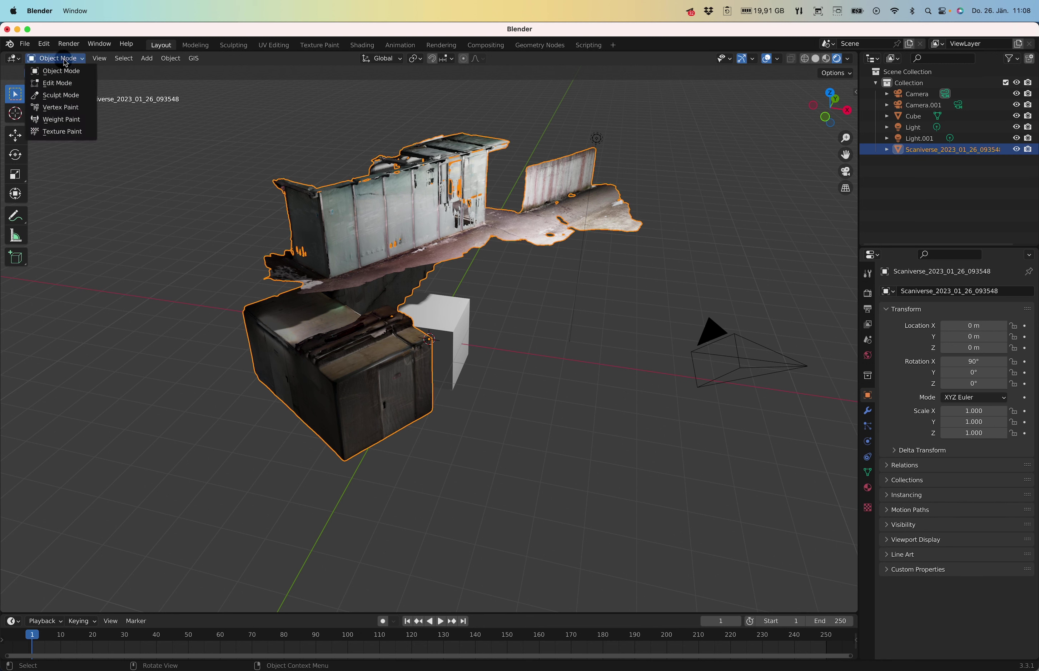
pyautogui.click(68, 85)
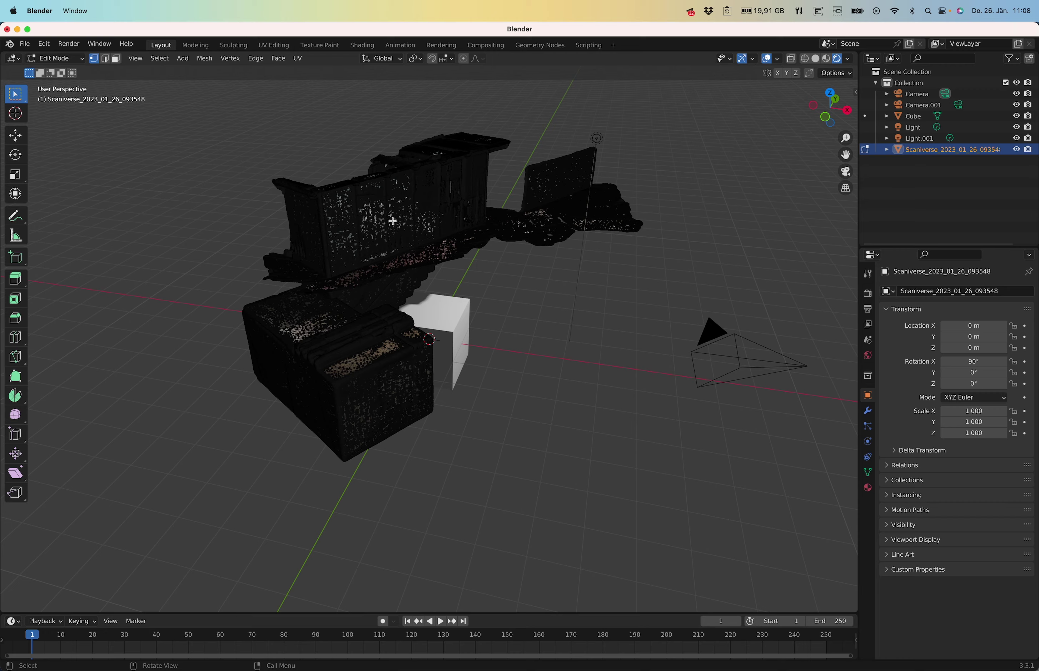
pyautogui.scroll(5, 392, 222)
pyautogui.scroll(5, 349, 284)
pyautogui.scroll(-4, 299, 362)
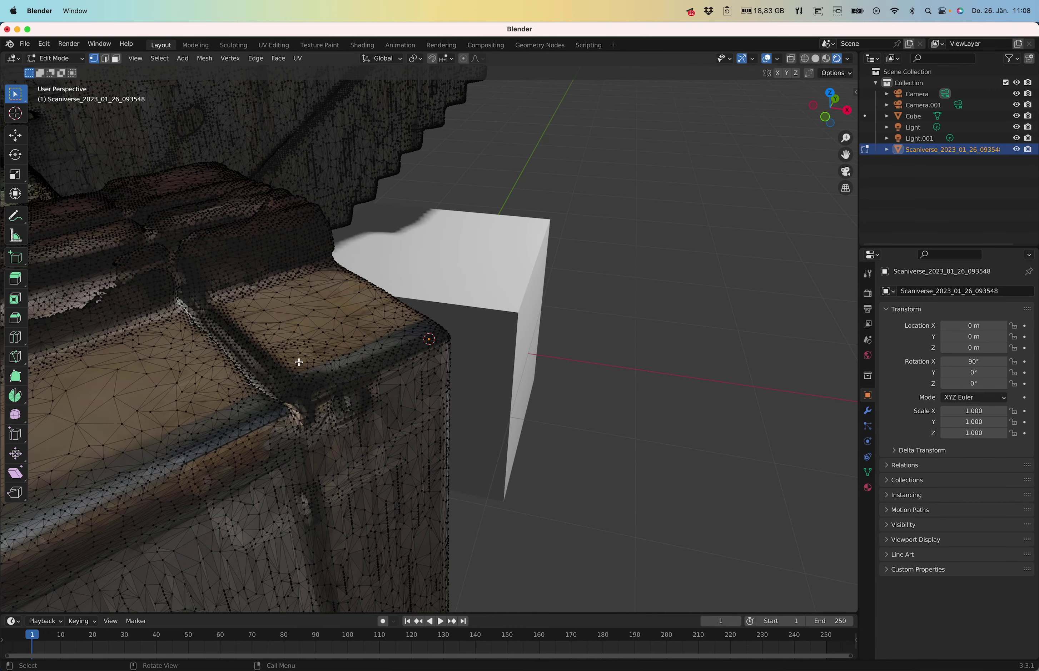
pyautogui.moveTo(328, 119); pyautogui.dragTo(383, 365, button='middle')
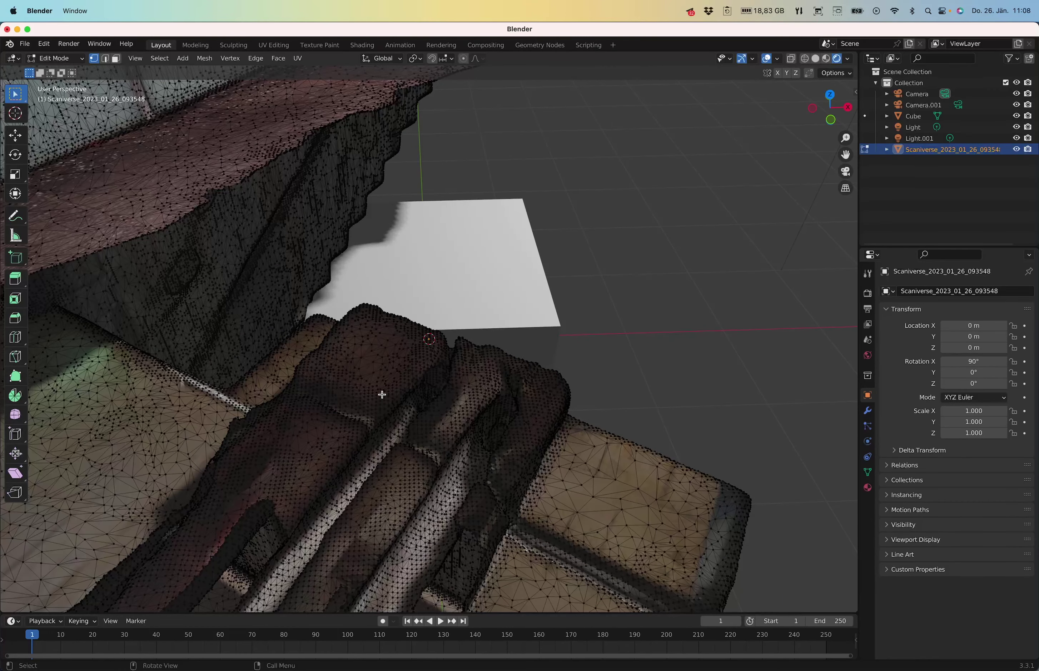
pyautogui.moveTo(477, 335)
pyautogui.mouseDown(button='middle')
pyautogui.moveTo(581, 293)
pyautogui.moveTo(431, 294)
pyautogui.moveTo(510, 289)
pyautogui.mouseUp(button='middle')
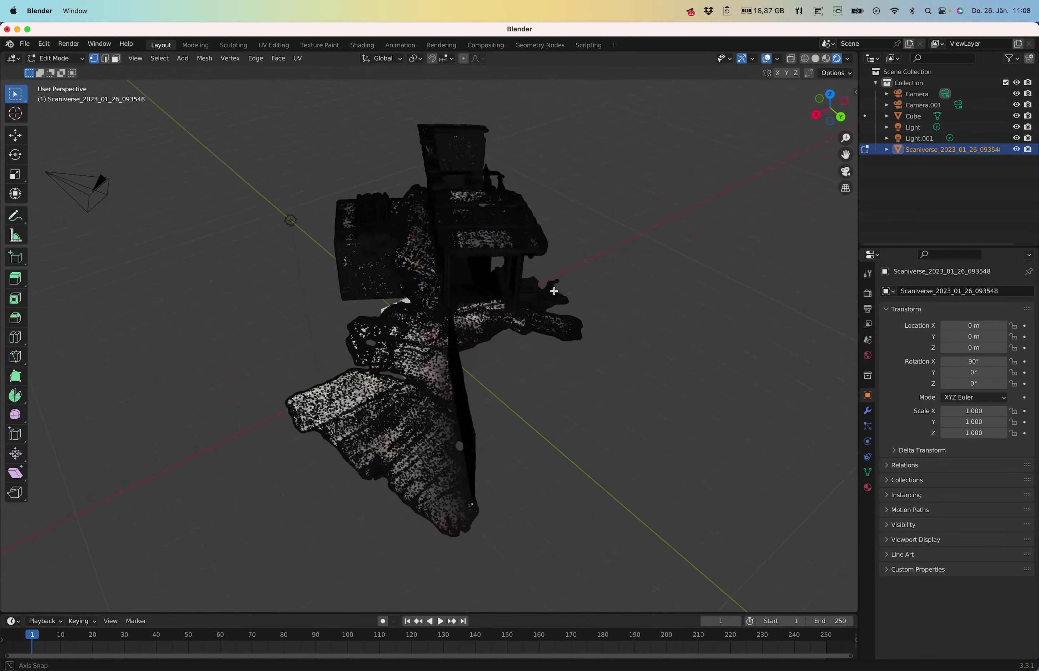
pyautogui.scroll(5, 437, 308)
pyautogui.scroll(-8, 556, 232)
pyautogui.scroll(2, 549, 232)
pyautogui.scroll(6, 522, 292)
pyautogui.scroll(-4, 523, 292)
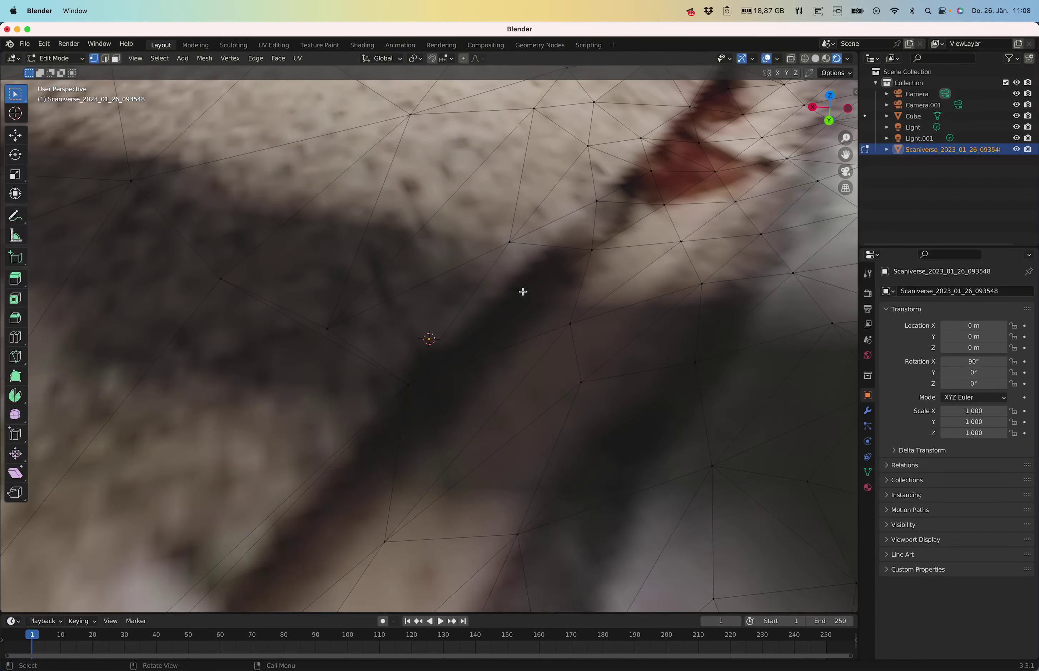
pyautogui.scroll(-3, 523, 293)
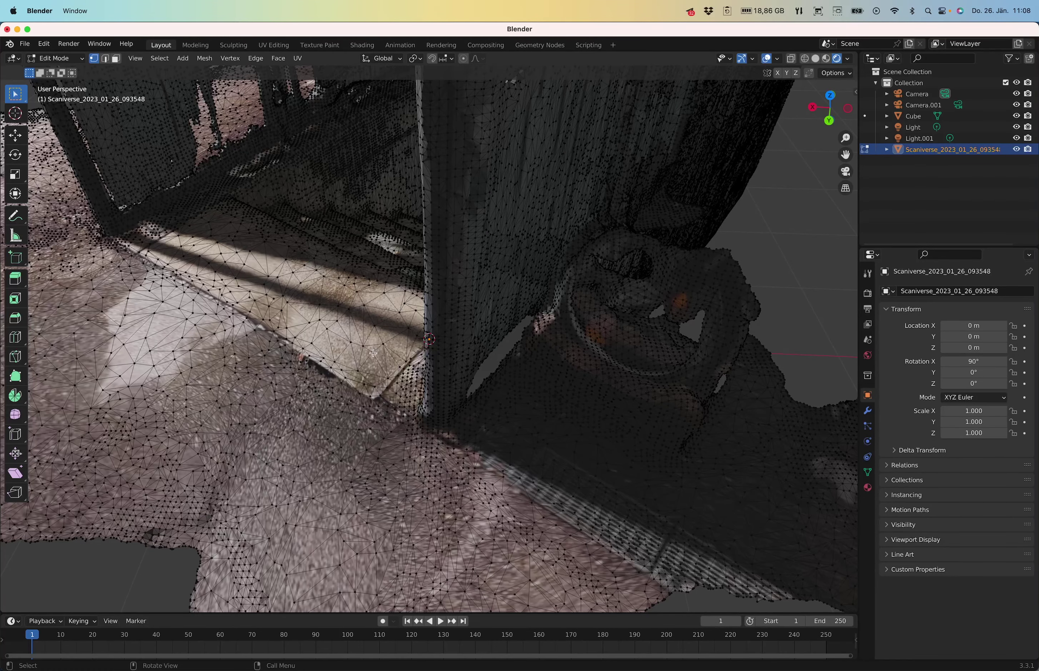
pyautogui.scroll(-5, 351, 339)
pyautogui.moveTo(350, 338)
pyautogui.mouseDown(button='middle')
pyautogui.moveTo(261, 319)
pyautogui.moveTo(328, 291)
pyautogui.mouseUp(button='middle')
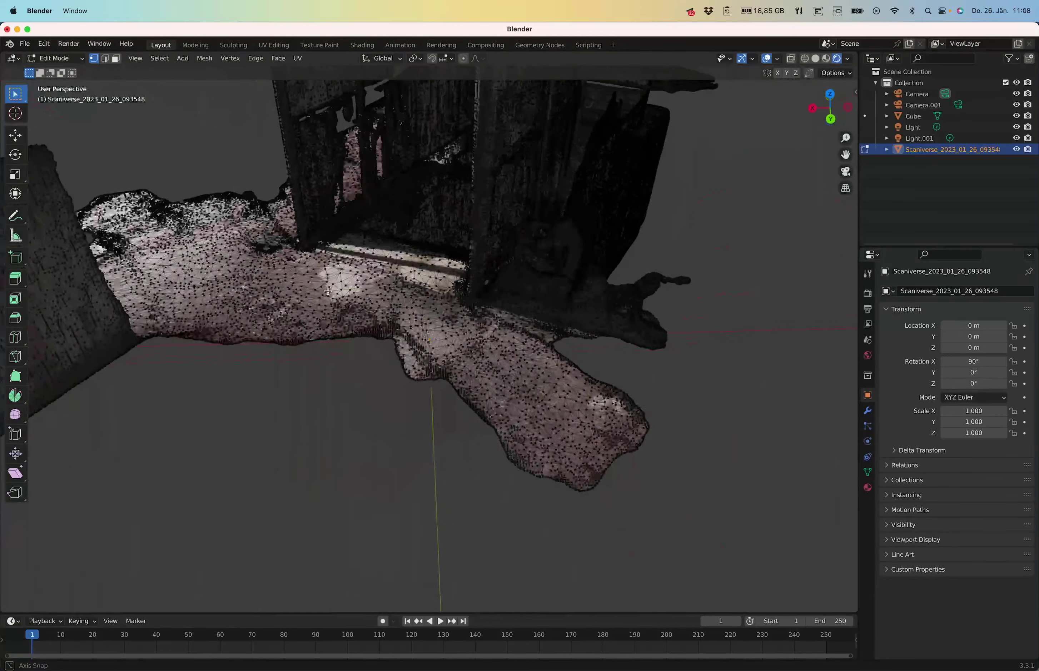
pyautogui.scroll(-6, 328, 291)
pyautogui.moveTo(336, 255); pyautogui.dragTo(392, 245, button='middle')
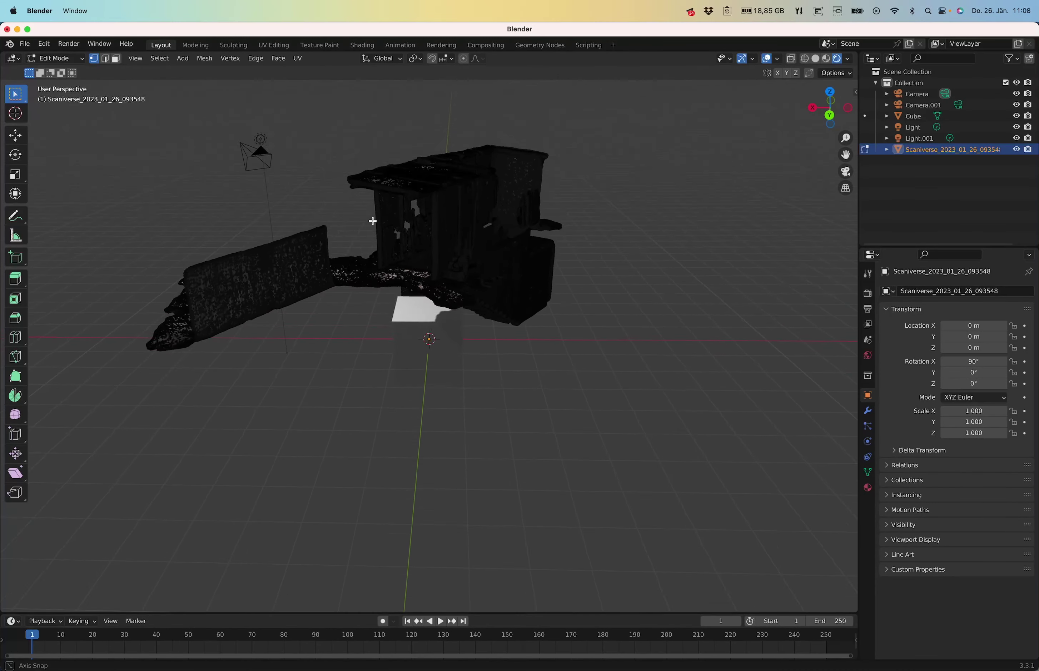
pyautogui.scroll(3, 392, 245)
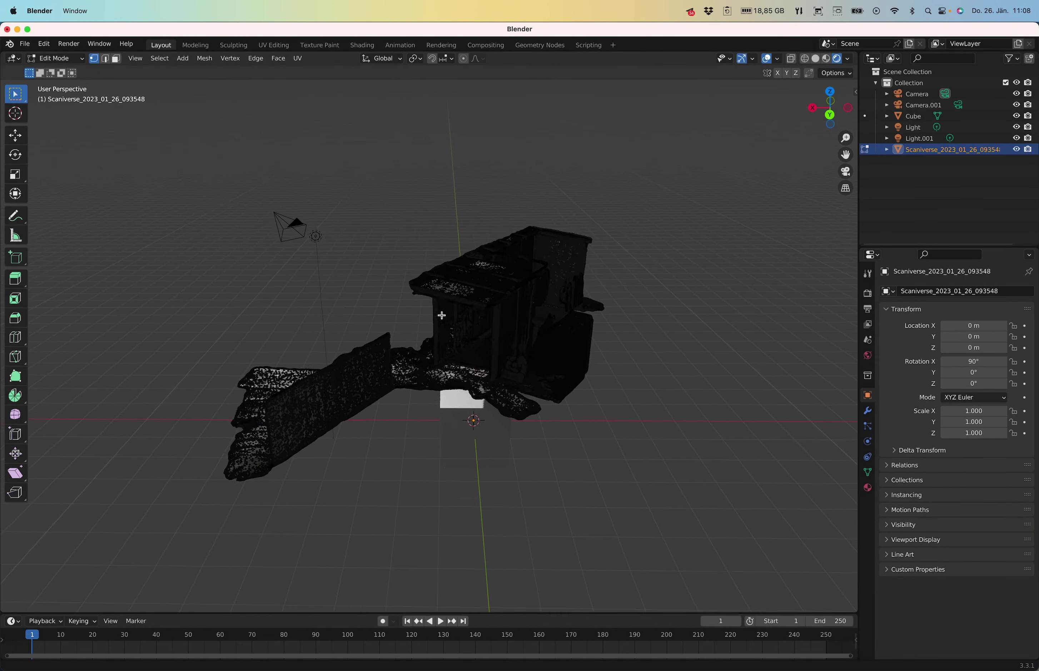
pyautogui.scroll(4, 491, 370)
pyautogui.scroll(2, 492, 370)
pyautogui.scroll(-5, 492, 542)
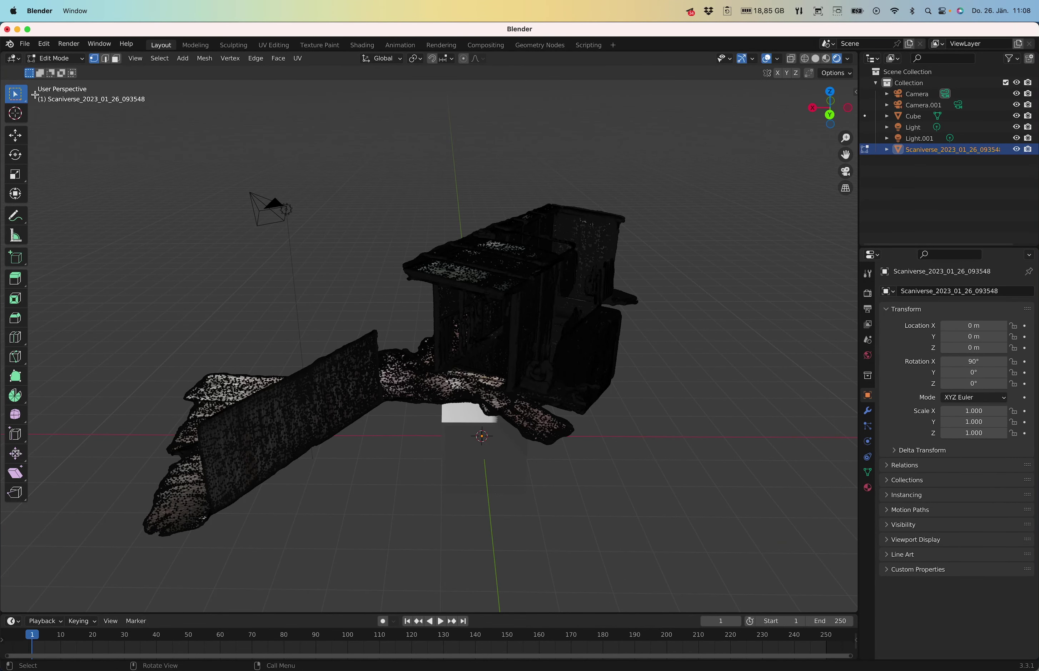
pyautogui.press('Tab')
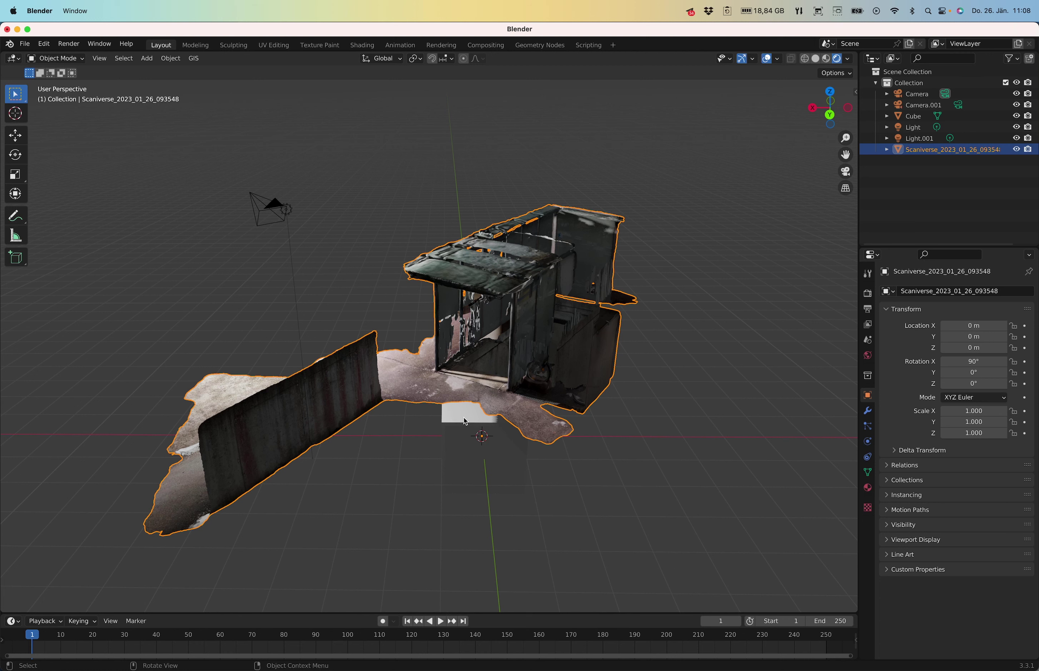
# Step: Delete the leftover default cube and reselect the scan mesh
pyautogui.click(465, 422)
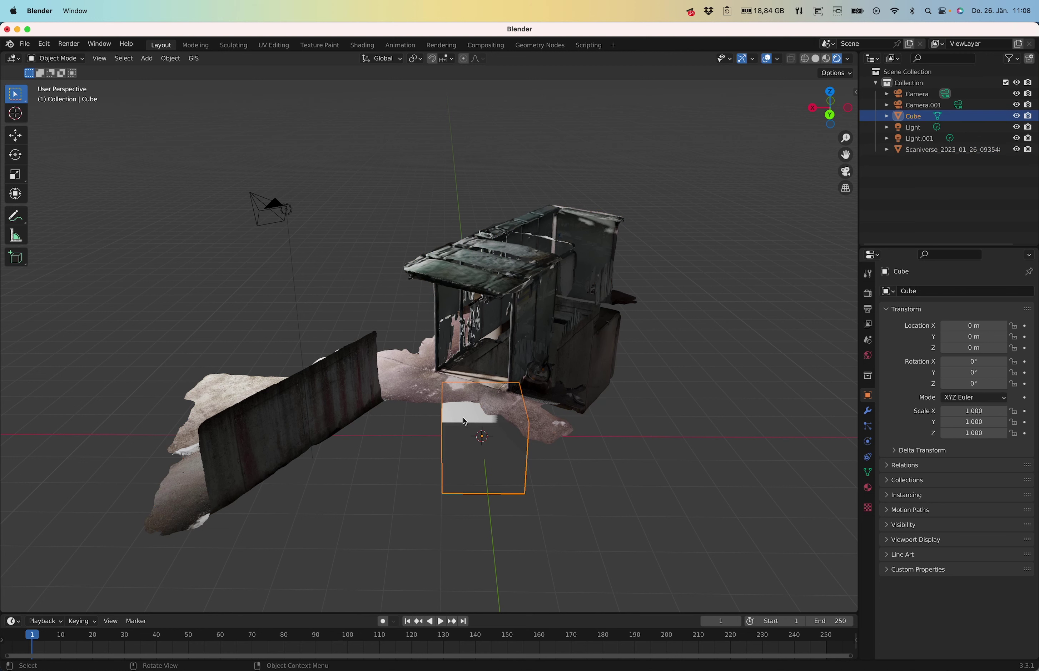
pyautogui.rightClick(464, 421)
pyautogui.click(443, 420)
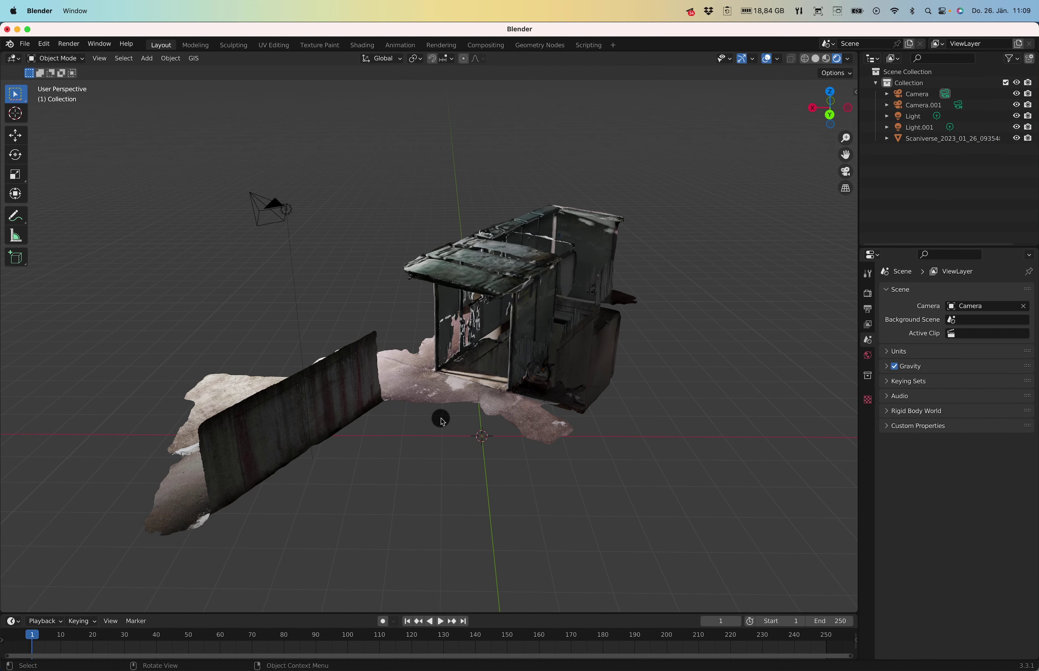
pyautogui.click(446, 374)
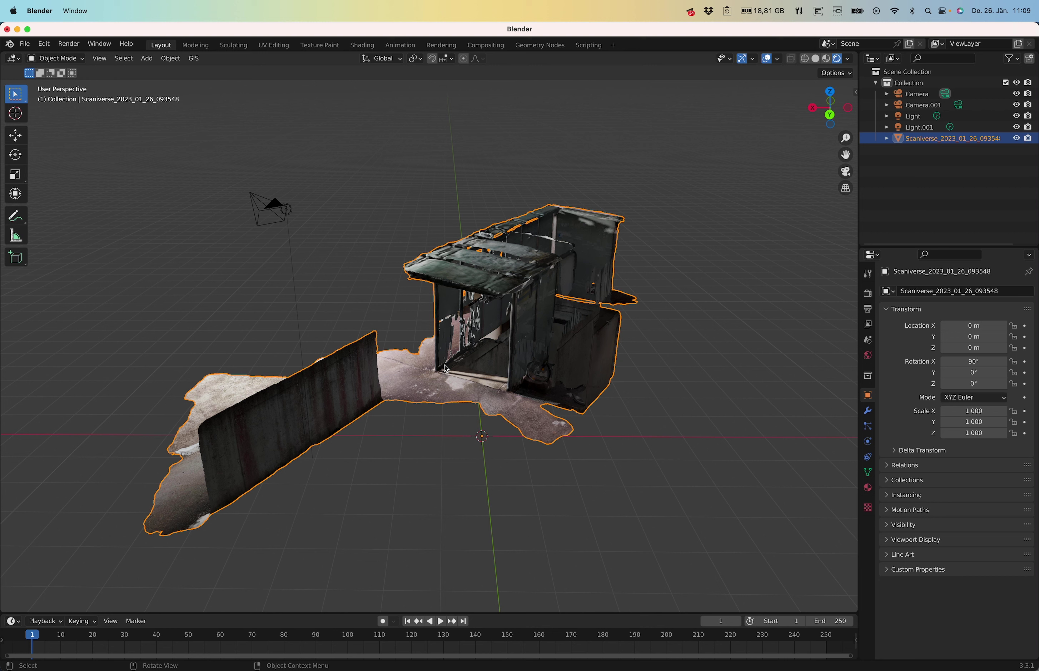
# Step: Move the light to the right of the scan, then put the scan mesh into Edit Mode
pyautogui.click(288, 210)
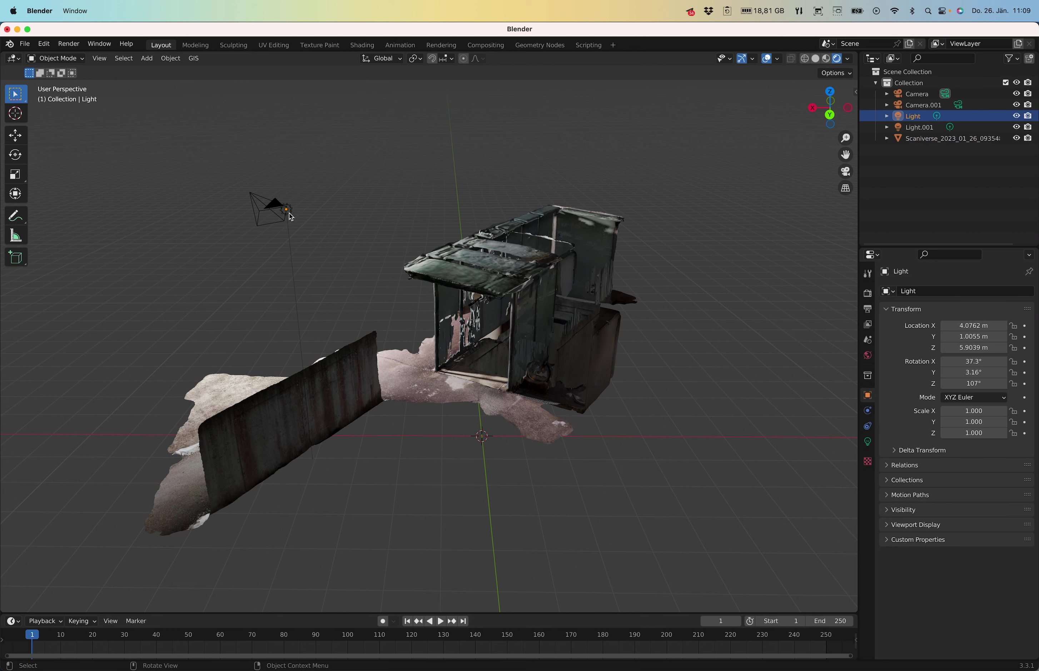
pyautogui.press('m')
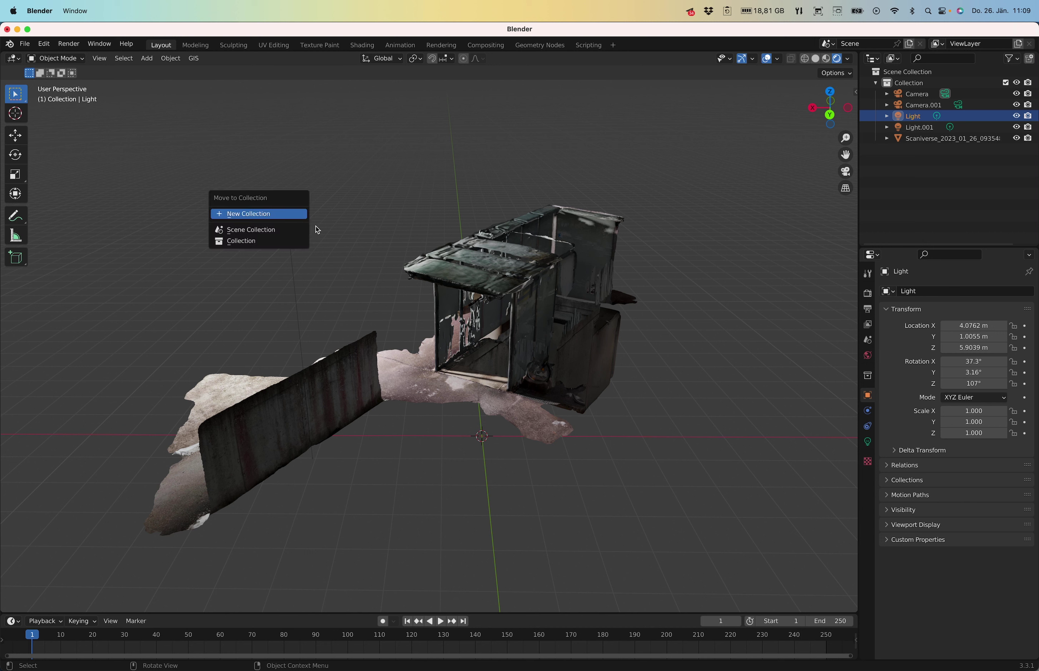
pyautogui.press('Escape')
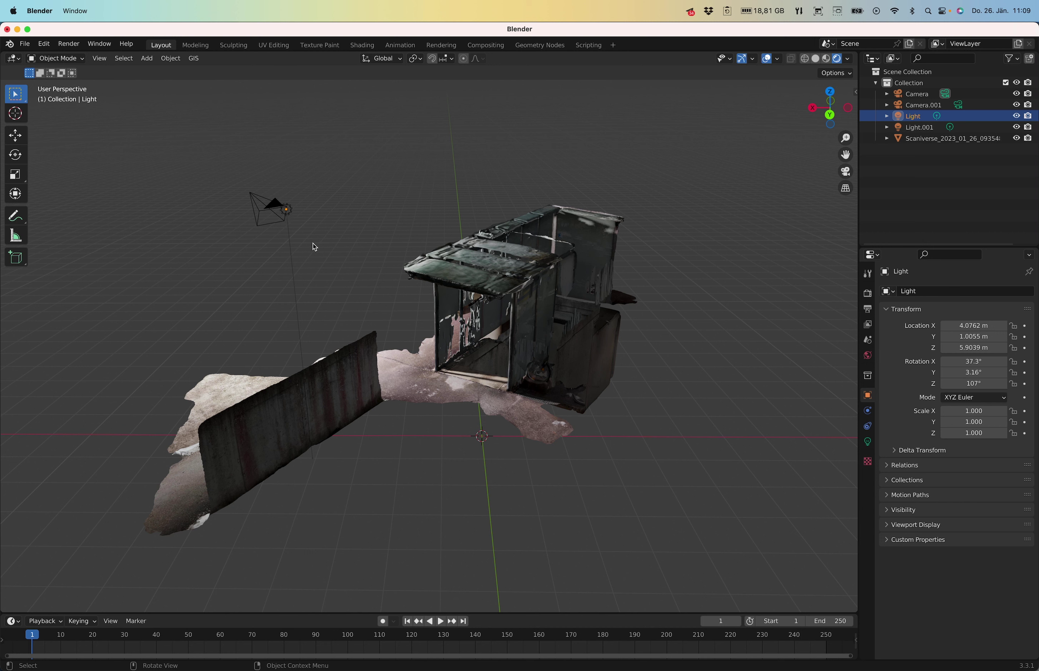
pyautogui.press('g')
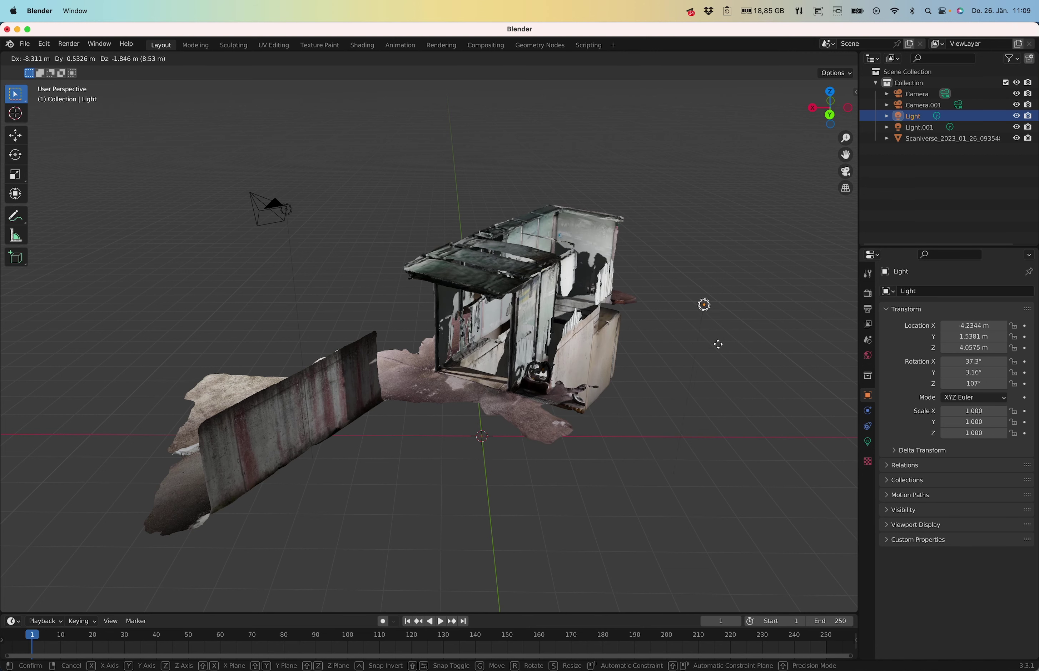
pyautogui.click(704, 352)
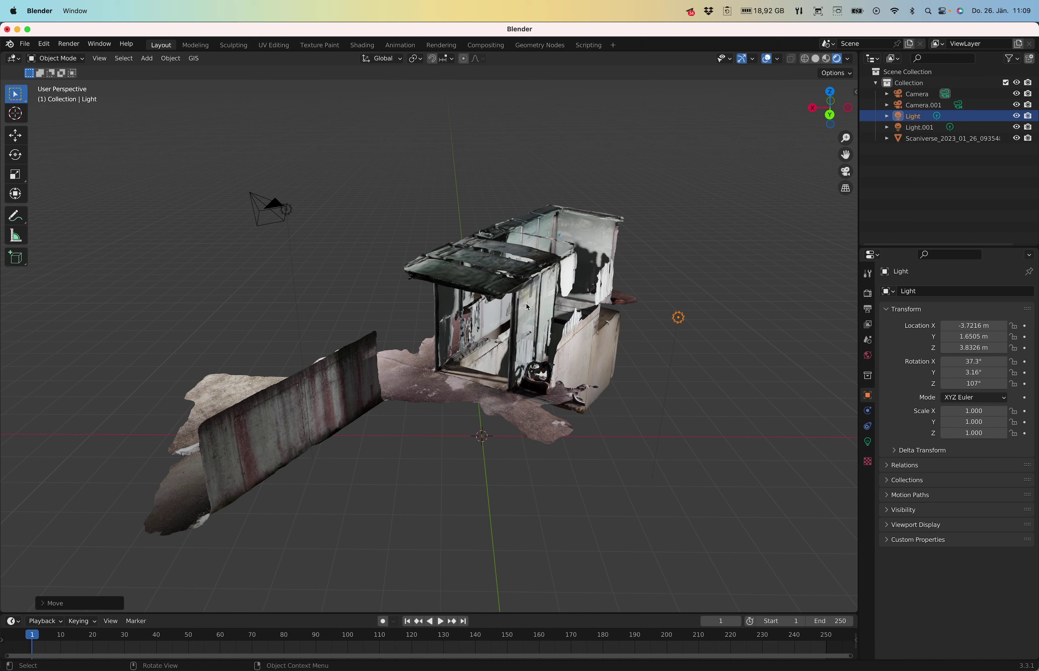
pyautogui.click(508, 295)
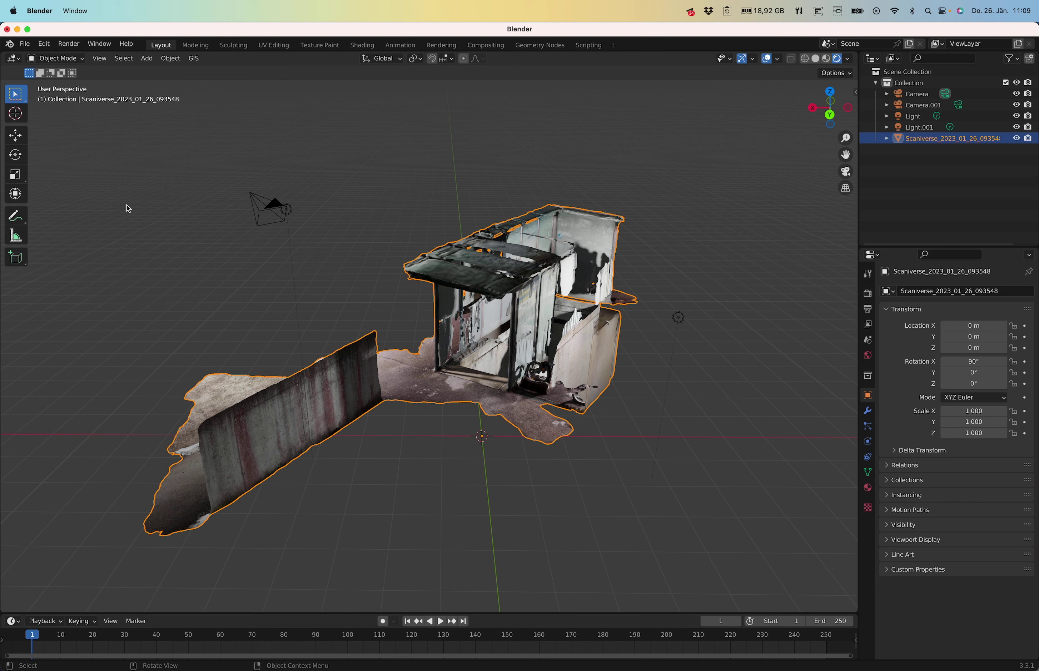
pyautogui.press('Tab')
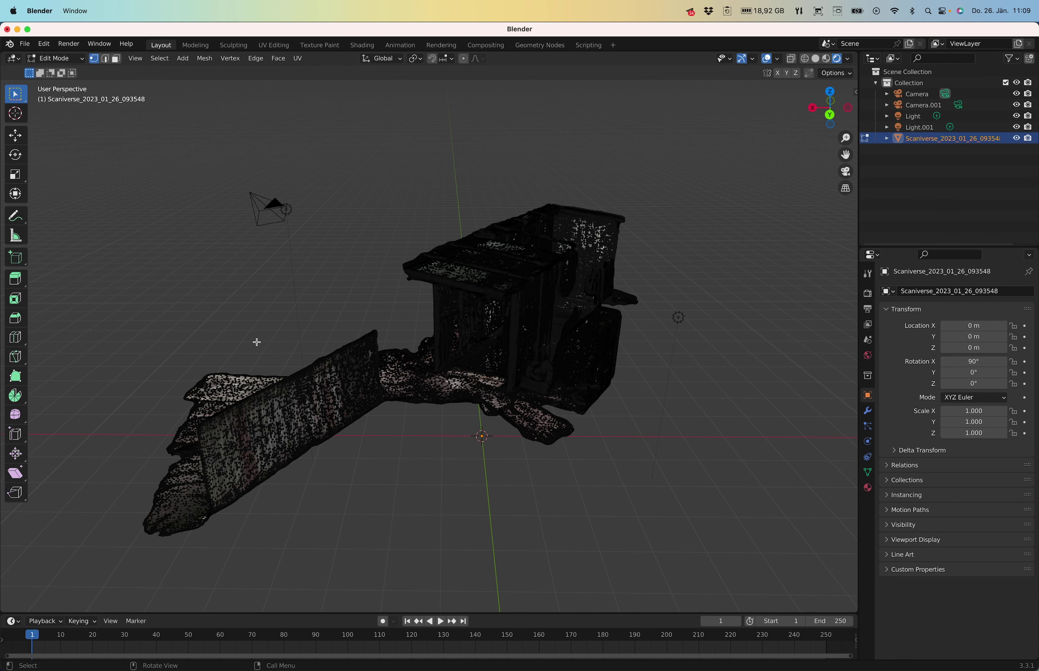
# Step: Switch to Wireframe shading and box-select all of the scan's vertices
pyautogui.click(805, 59)
pyautogui.moveTo(94, 174); pyautogui.dragTo(659, 581)
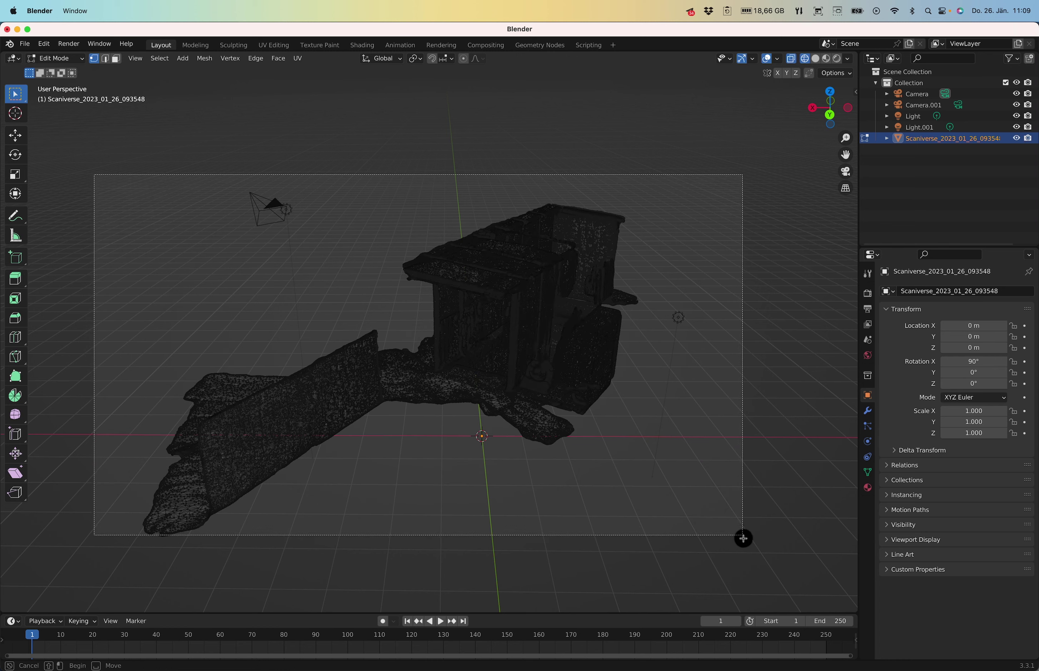
pyautogui.moveTo(659, 580); pyautogui.dragTo(653, 573)
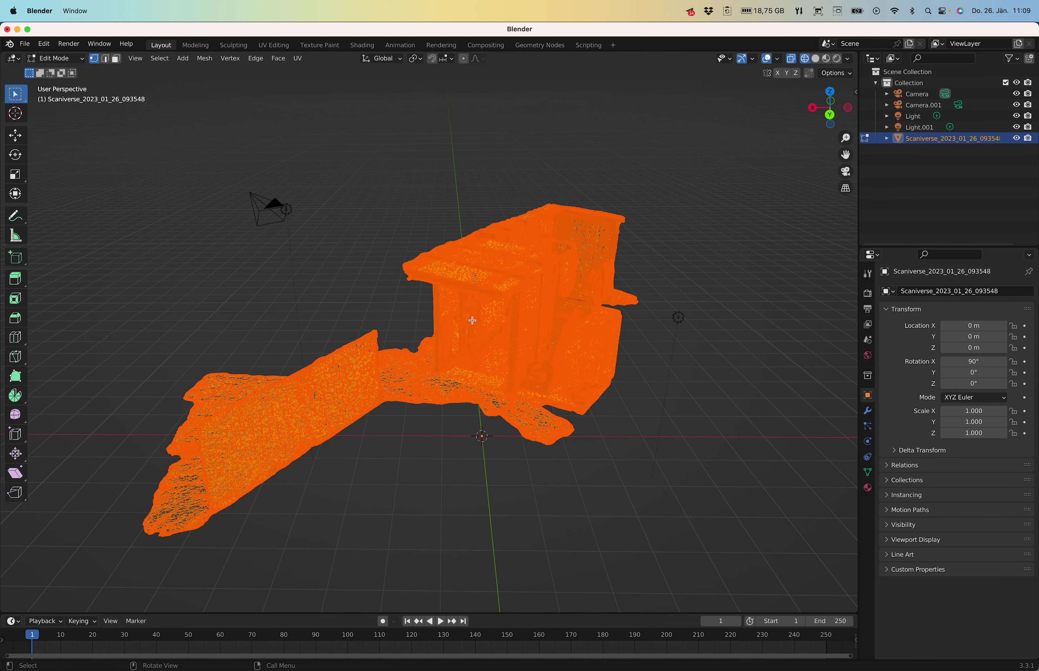
pyautogui.scroll(5, 458, 336)
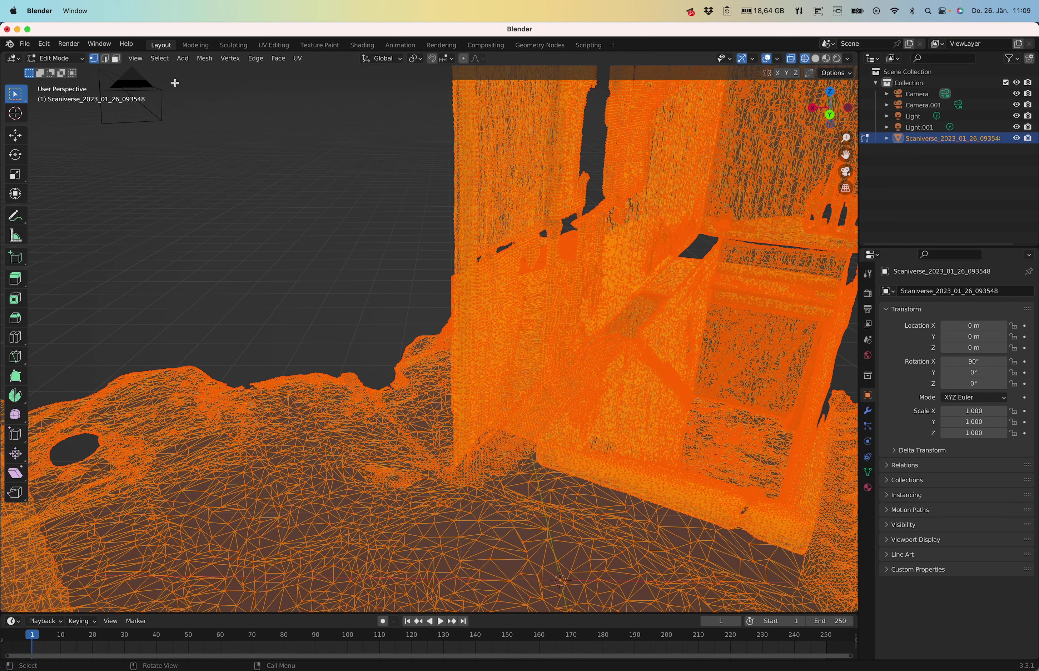
pyautogui.click(204, 58)
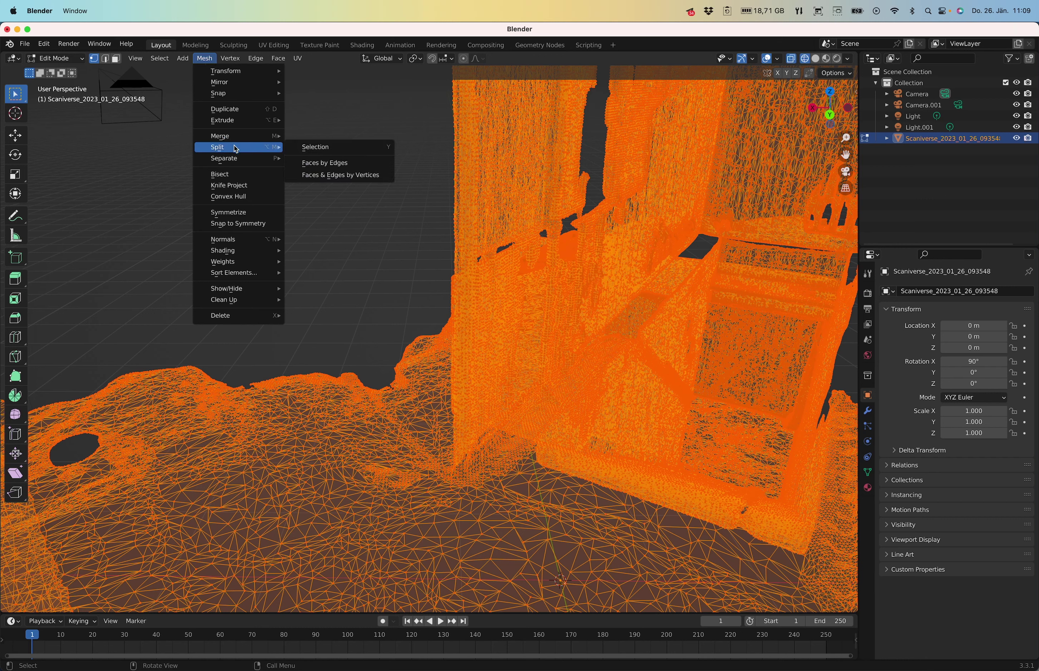
pyautogui.moveTo(236, 136)
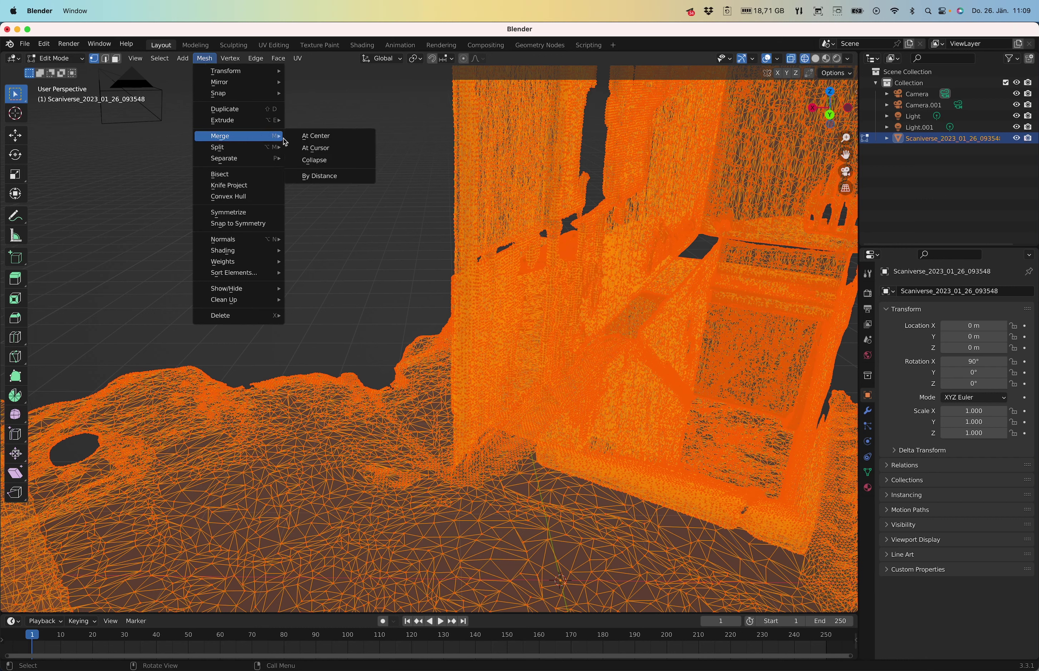
# Step: Run Merge by Distance on the scan with a 0.05 m merge distance
pyautogui.click(326, 175)
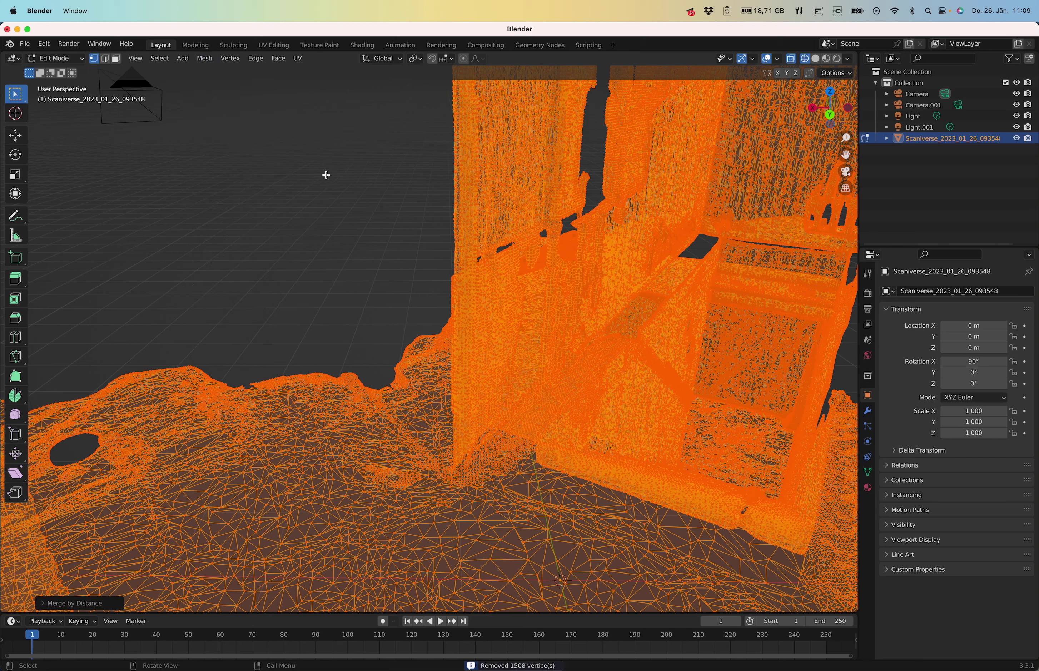
pyautogui.click(43, 611)
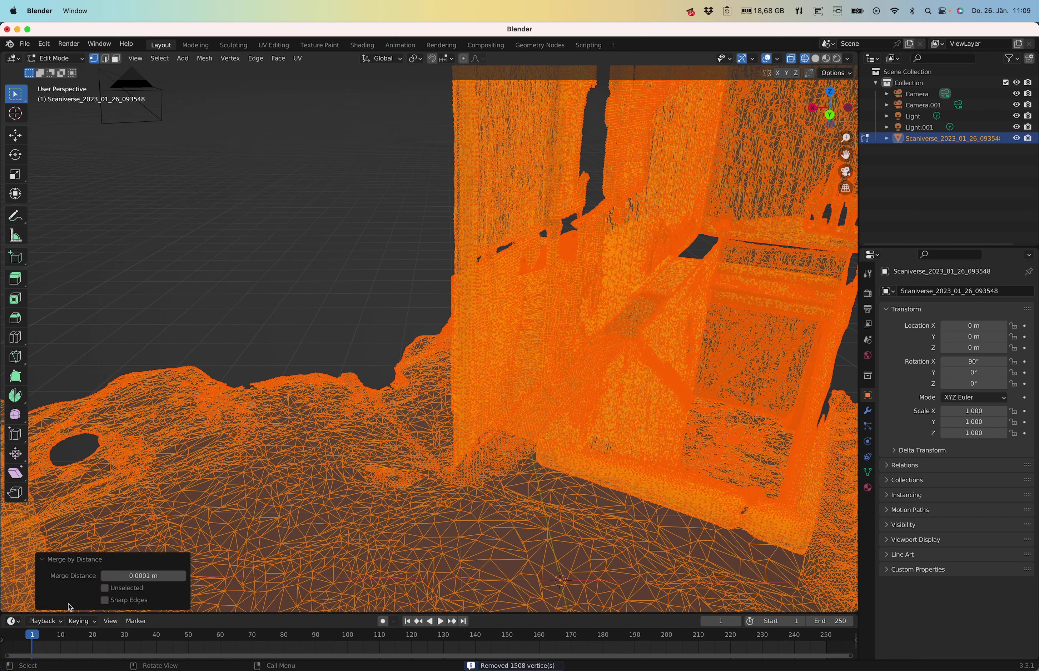
pyautogui.click(144, 576)
pyautogui.moveTo(125, 577); pyautogui.dragTo(115, 576)
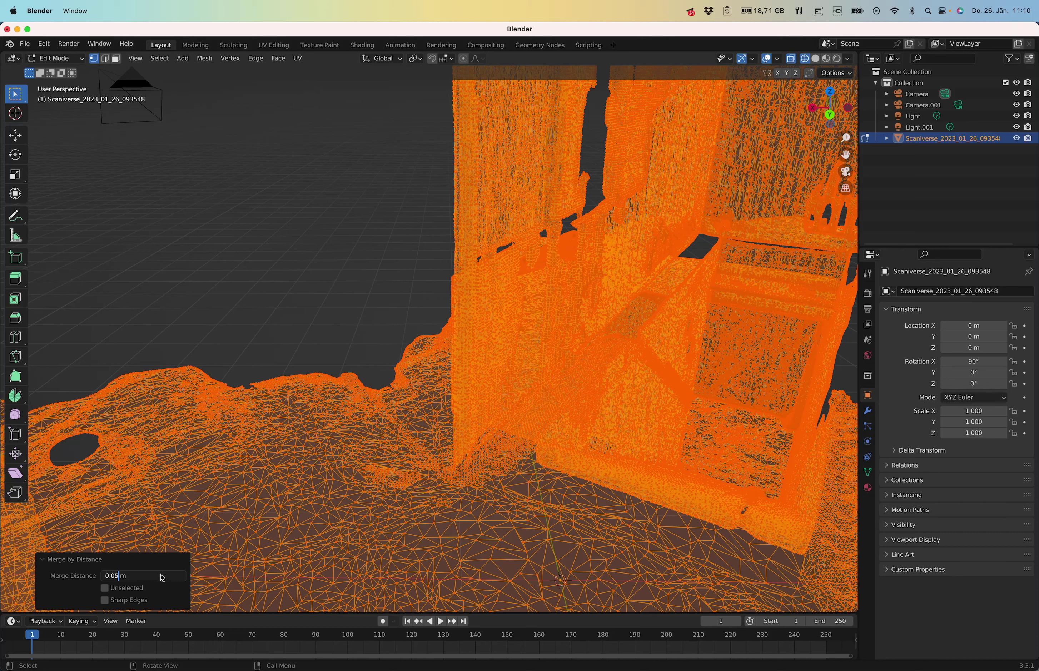
pyautogui.press('Return')
# Step: Try a 0.01 m merge distance, then settle on 0.06 m, removing 283121 vertices
pyautogui.click(144, 576)
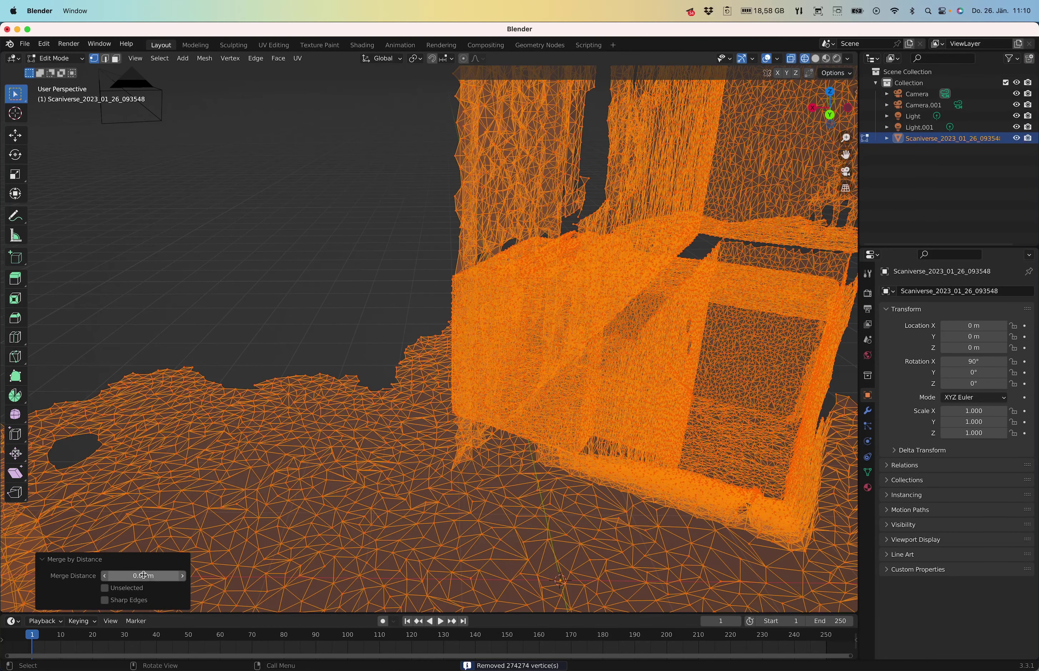
pyautogui.doubleClick(120, 577)
pyautogui.click(117, 577)
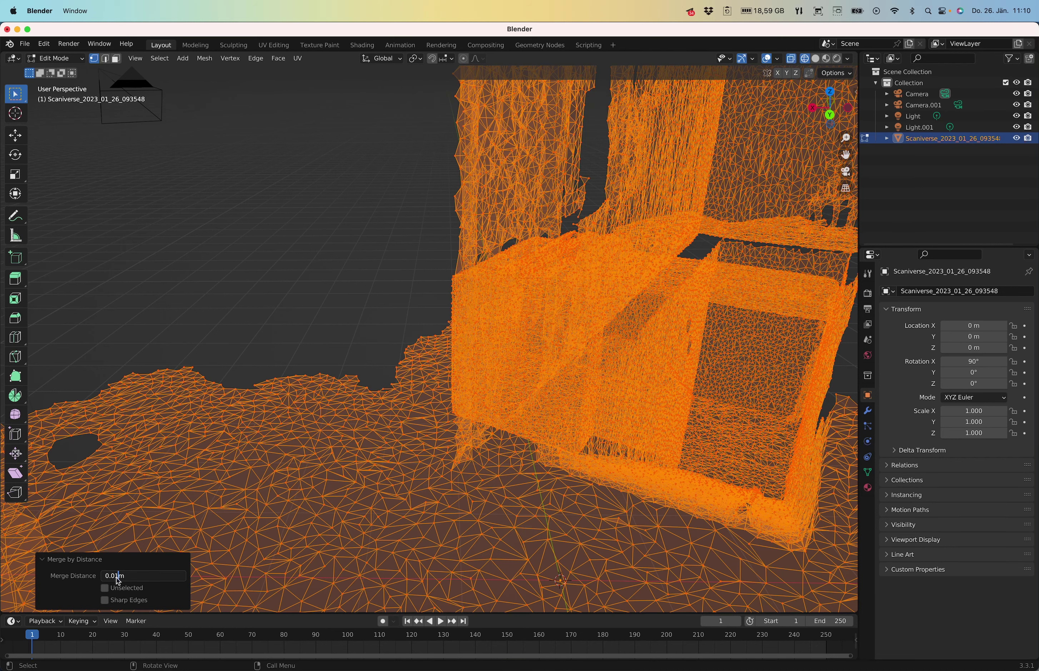
pyautogui.press('Return')
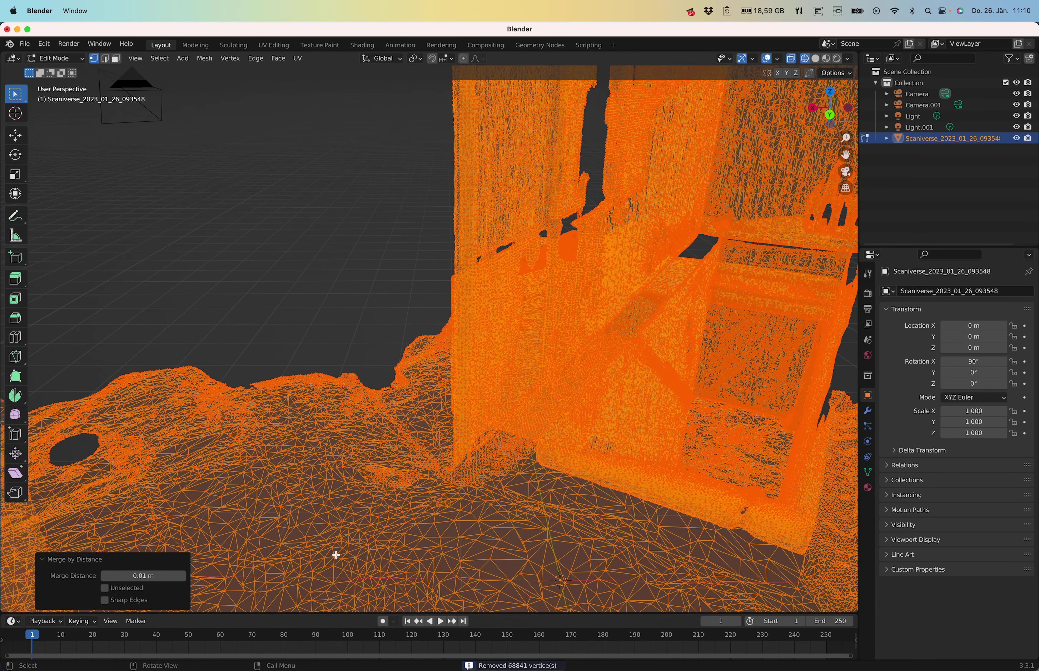
pyautogui.click(122, 577)
pyautogui.click(118, 577)
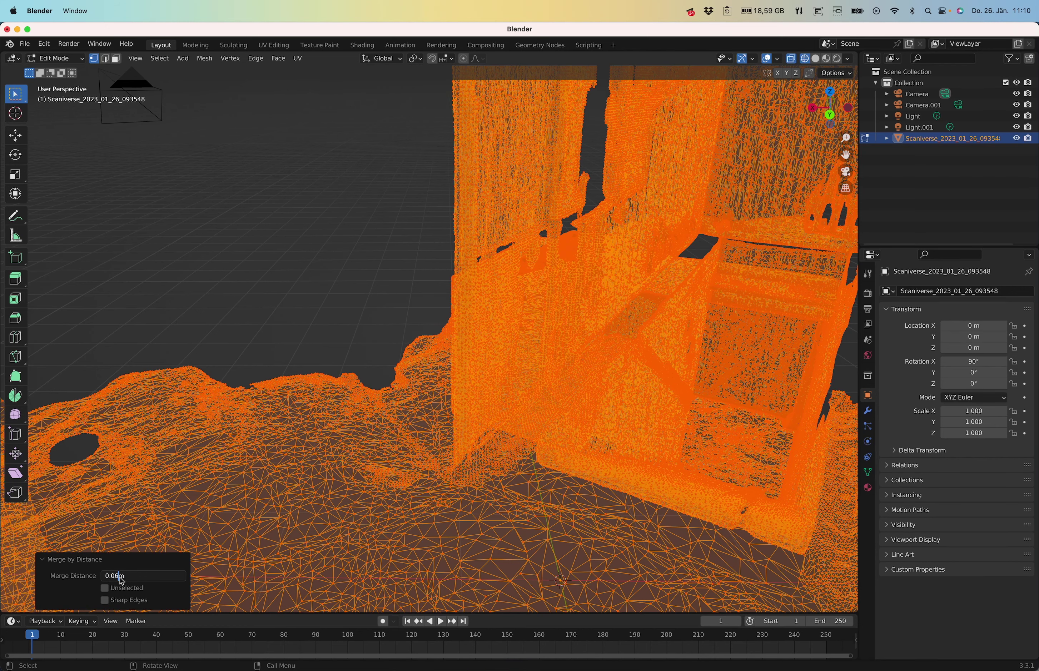
pyautogui.press('Return')
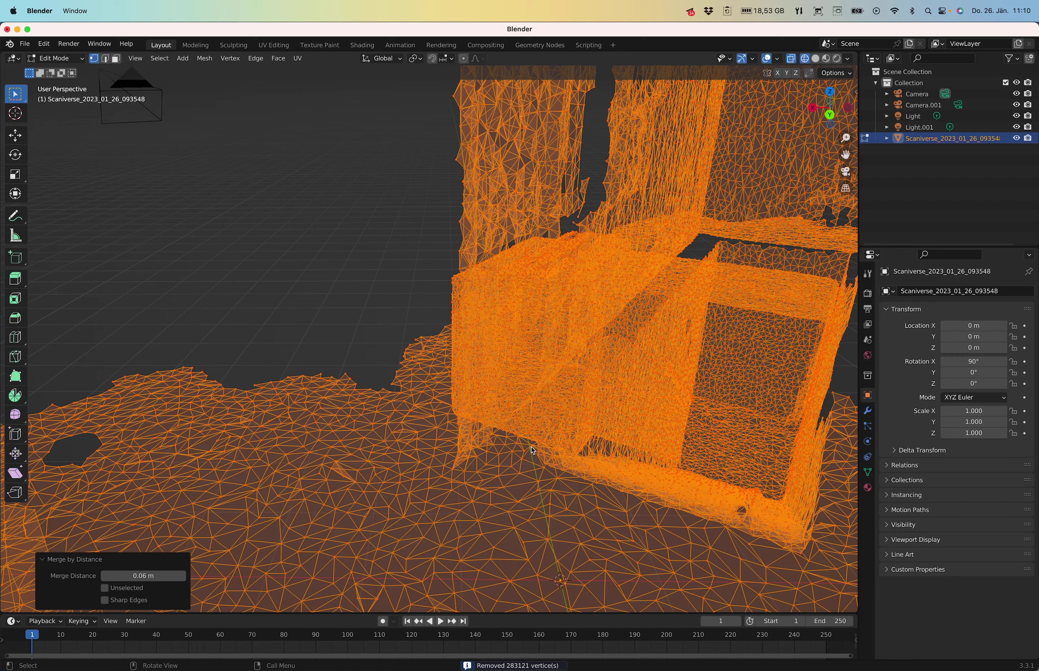
pyautogui.scroll(-4, 533, 450)
# Step: Inspect the thinned scan from several angles, then return to Object Mode to see it textured
pyautogui.moveTo(561, 447); pyautogui.dragTo(456, 467, button='middle')
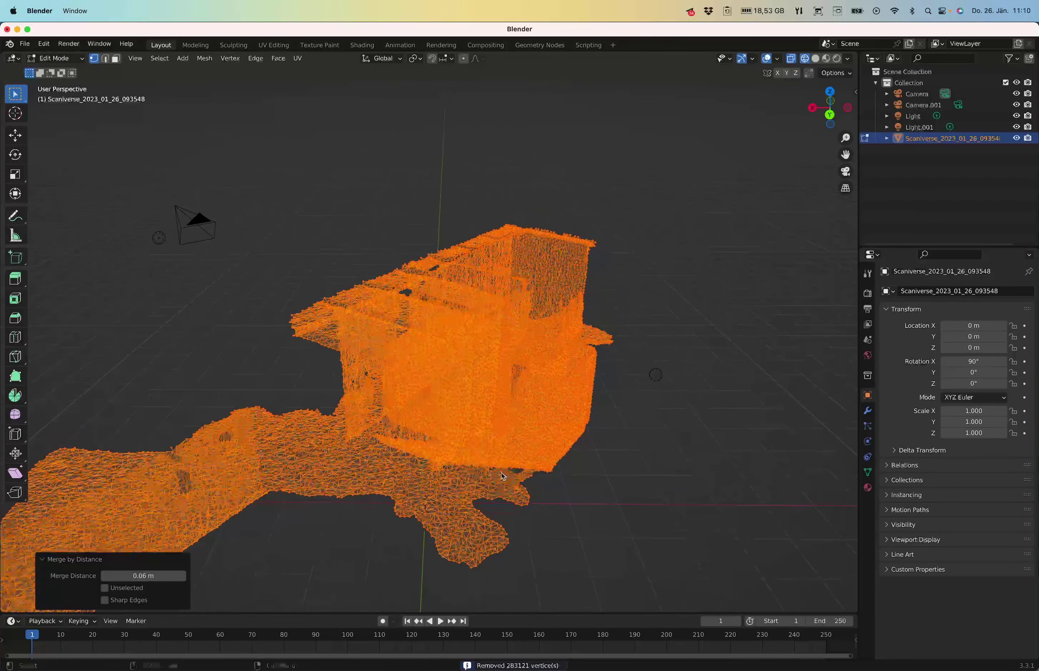
pyautogui.scroll(3, 342, 417)
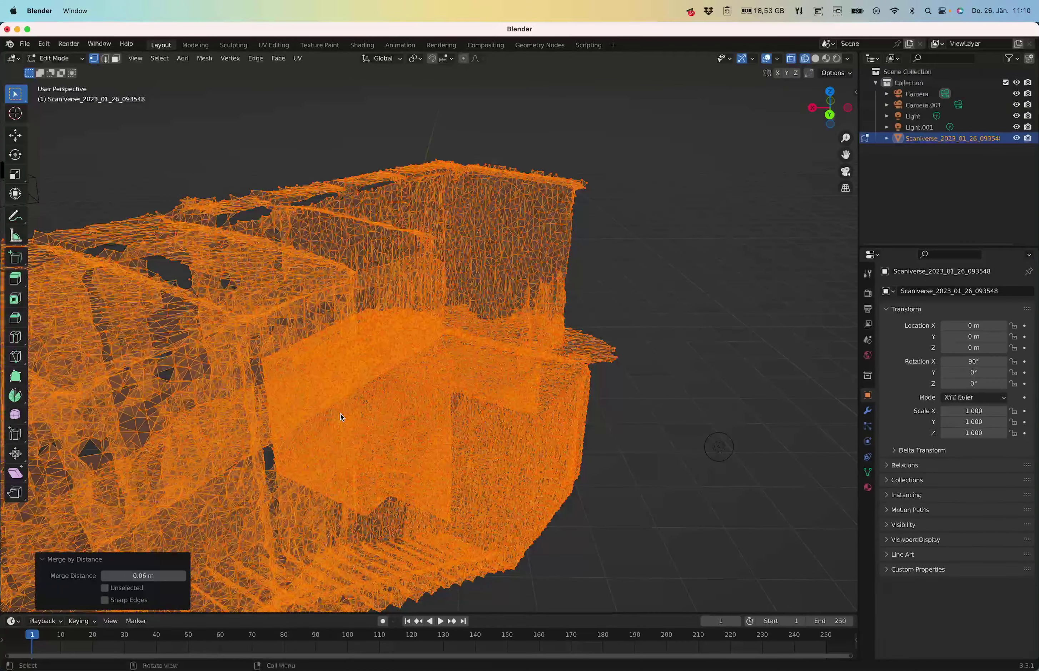
pyautogui.moveTo(454, 374)
pyautogui.mouseDown(button='middle')
pyautogui.moveTo(527, 359)
pyautogui.moveTo(307, 358)
pyautogui.moveTo(495, 395)
pyautogui.moveTo(333, 398)
pyautogui.moveTo(379, 299)
pyautogui.moveTo(455, 370)
pyautogui.moveTo(411, 326)
pyautogui.moveTo(322, 363)
pyautogui.mouseUp(button='middle')
pyautogui.scroll(-4, 450, 387)
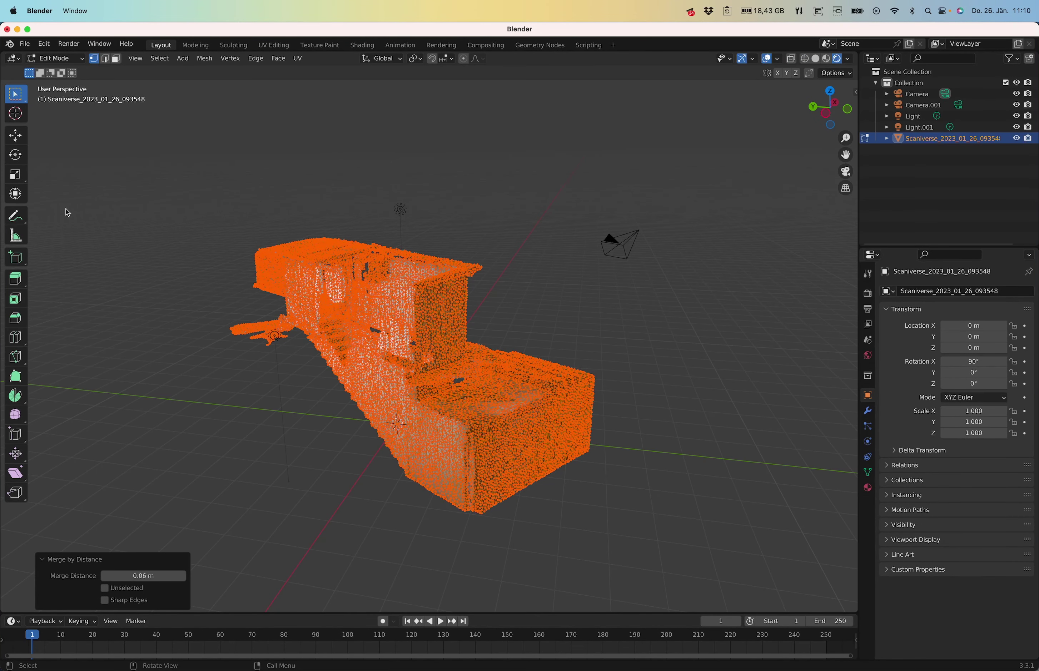
pyautogui.press('Tab')
pyautogui.moveTo(329, 446); pyautogui.dragTo(376, 362, button='middle')
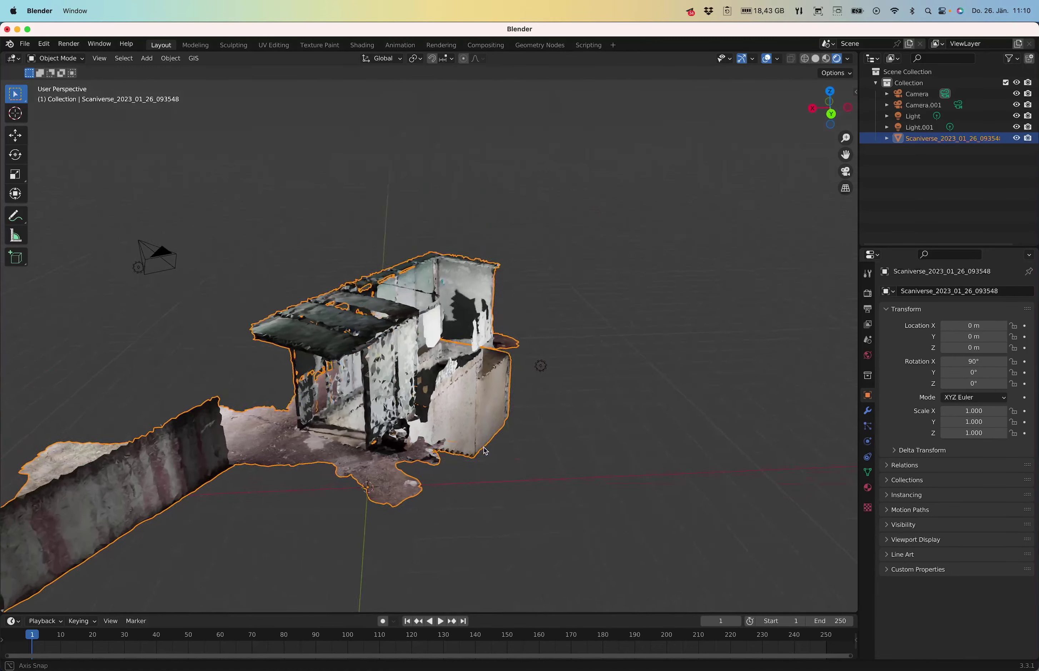
pyautogui.scroll(5, 376, 362)
pyautogui.scroll(-8, 376, 362)
pyautogui.moveTo(376, 363)
pyautogui.mouseDown(button='middle')
pyautogui.moveTo(381, 383)
pyautogui.moveTo(293, 404)
pyautogui.moveTo(319, 366)
pyautogui.mouseUp(button='middle')
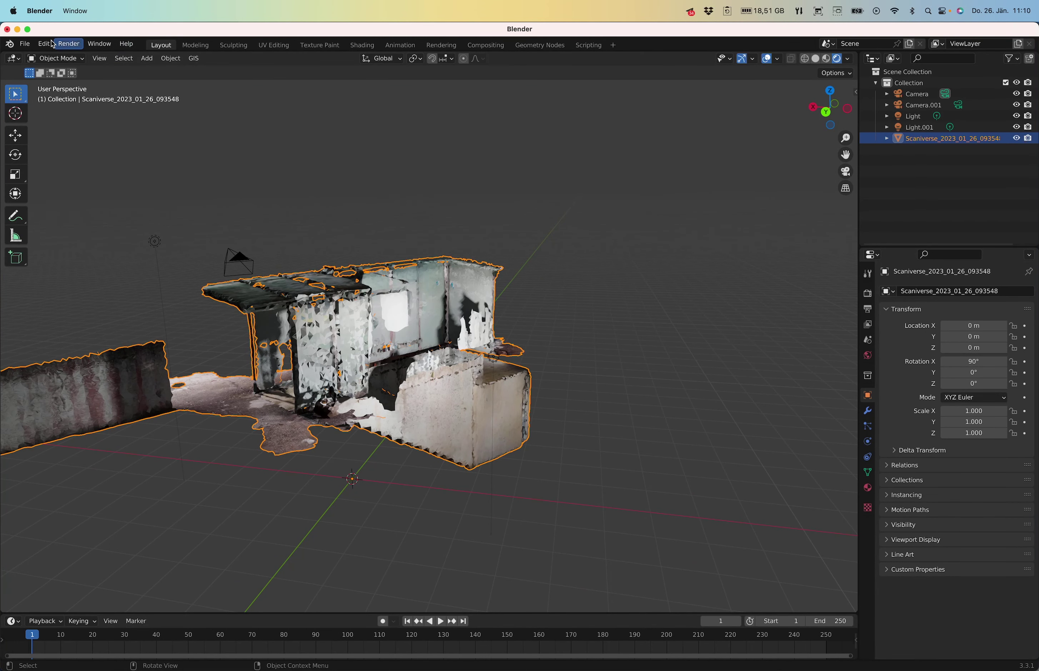
pyautogui.click(25, 43)
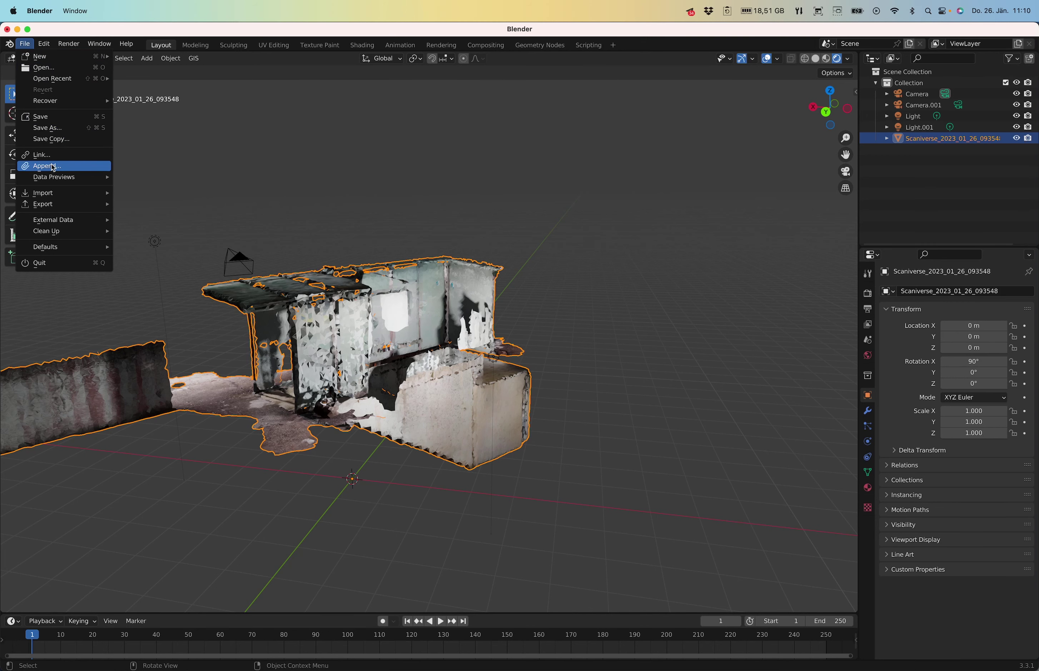
pyautogui.click(65, 130)
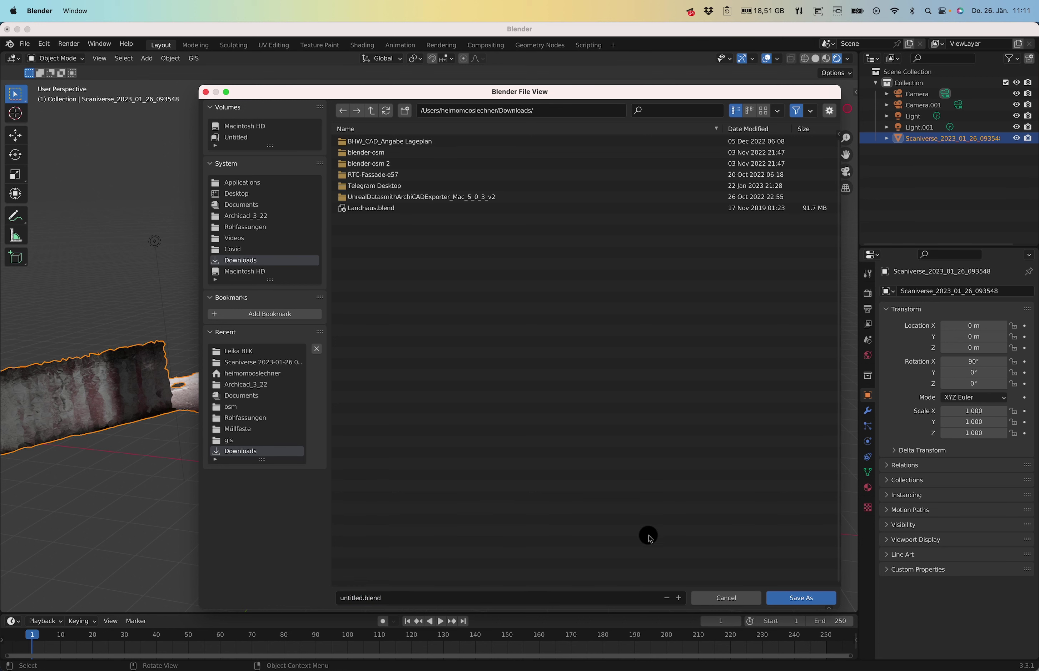
pyautogui.click(720, 597)
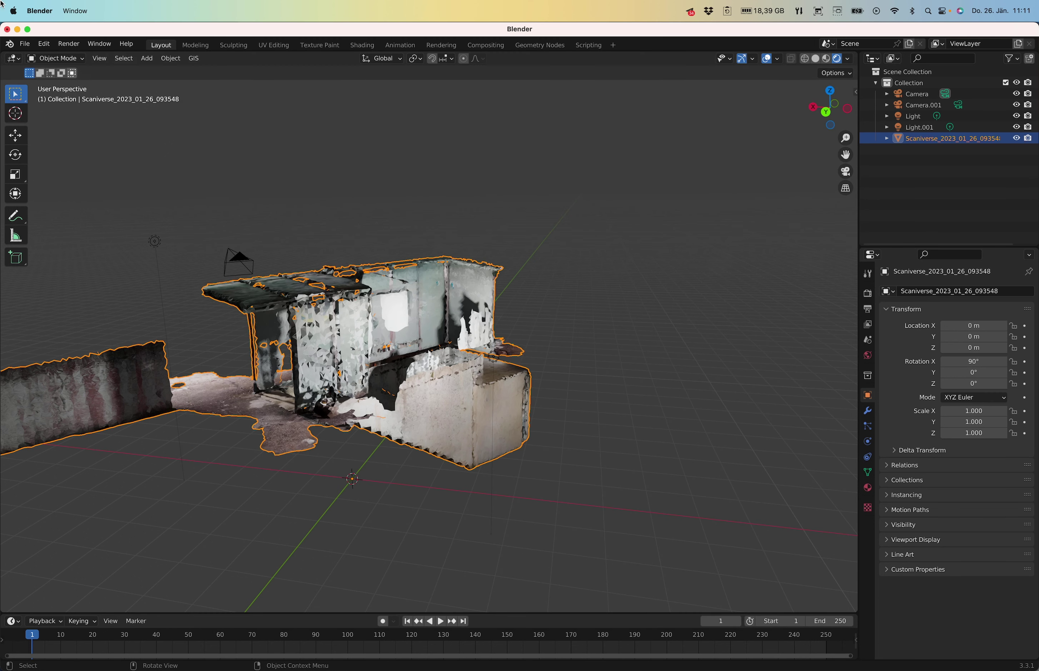
pyautogui.click(25, 44)
pyautogui.moveTo(45, 203)
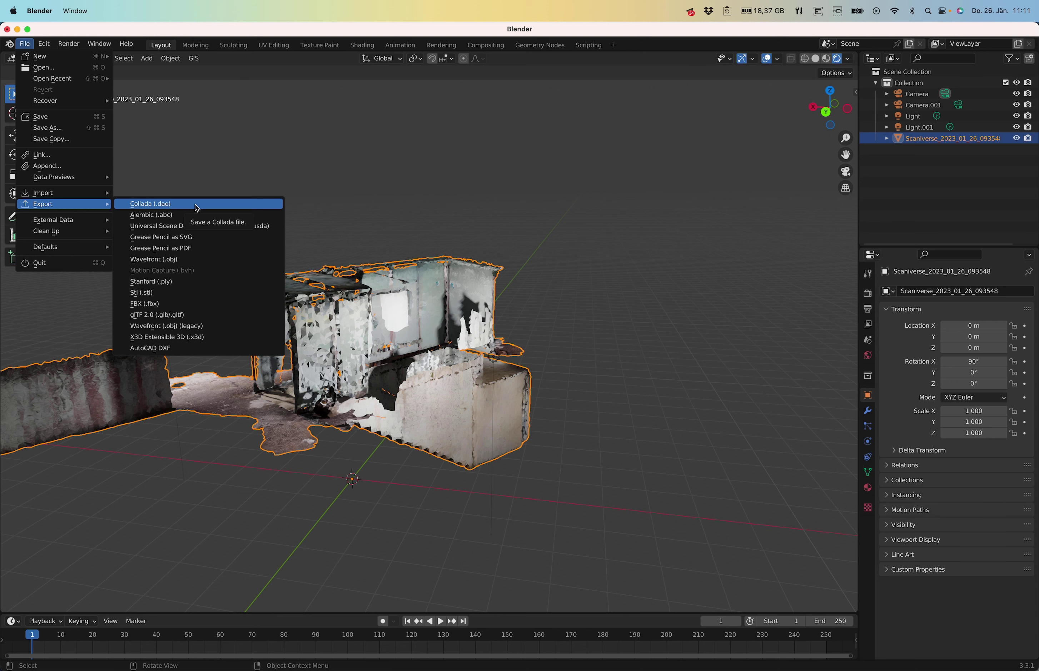
# Step: Export the scene as Collada to Dropbox/Schule/Lehrstoff/Leika BLK, overwriting TG-Abgang gröber.dae
pyautogui.click(197, 209)
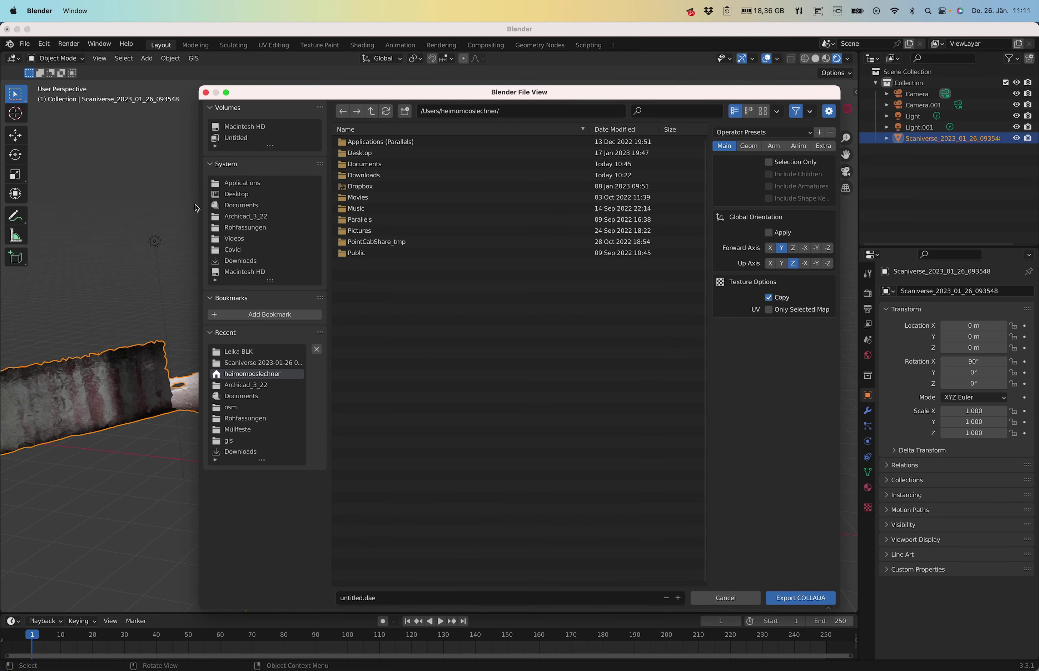
pyautogui.click(364, 186)
pyautogui.scroll(-3, 462, 454)
pyautogui.scroll(-5, 462, 454)
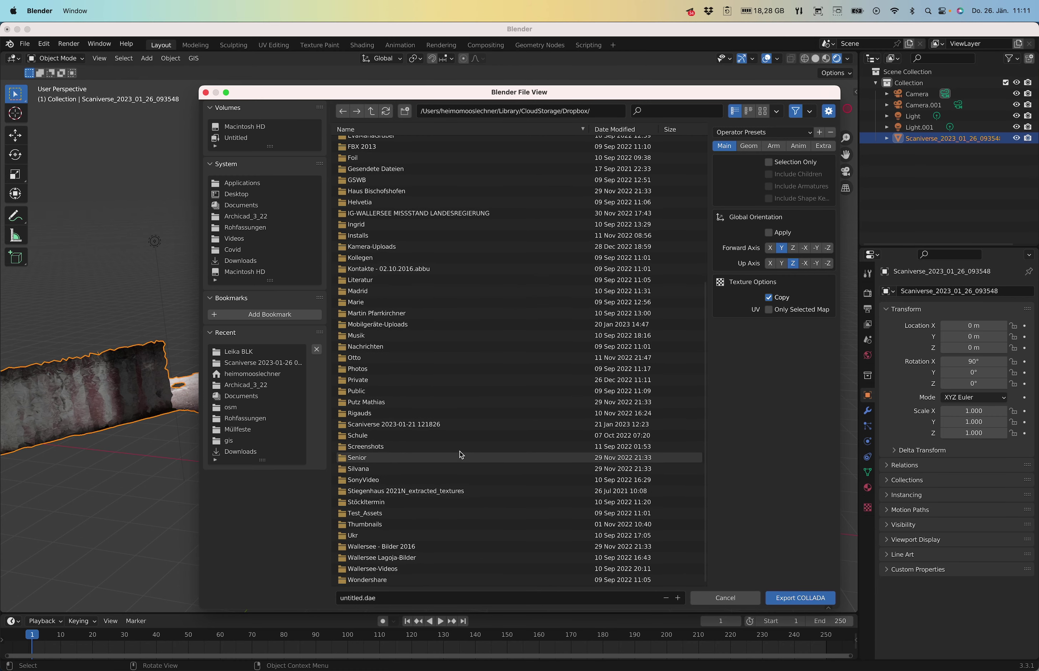
pyautogui.doubleClick(355, 436)
pyautogui.doubleClick(353, 299)
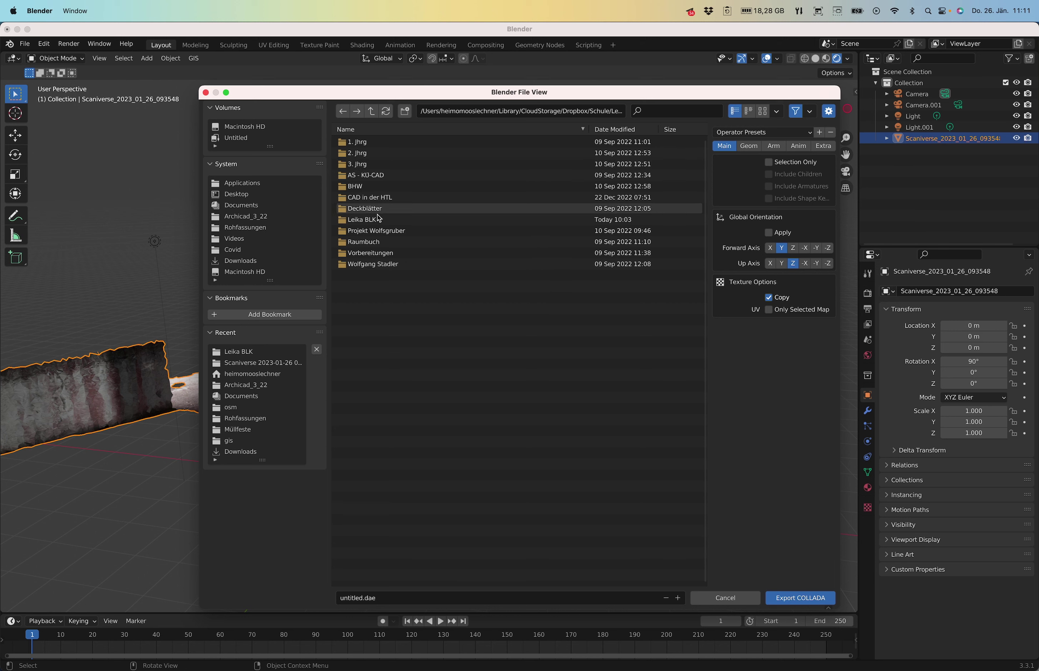
pyautogui.doubleClick(364, 220)
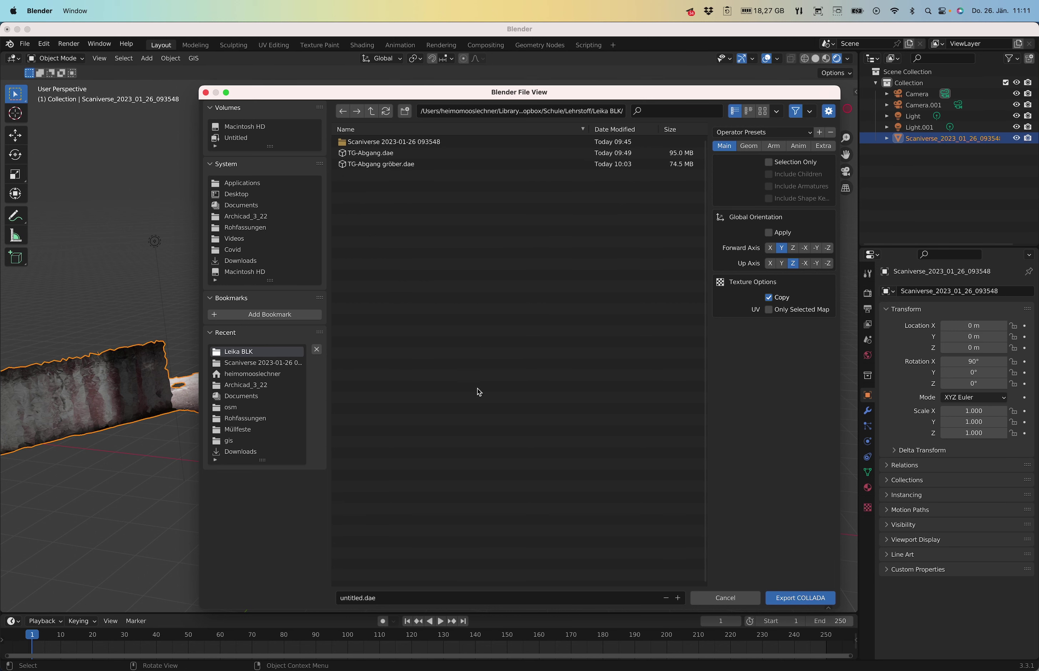
pyautogui.click(388, 169)
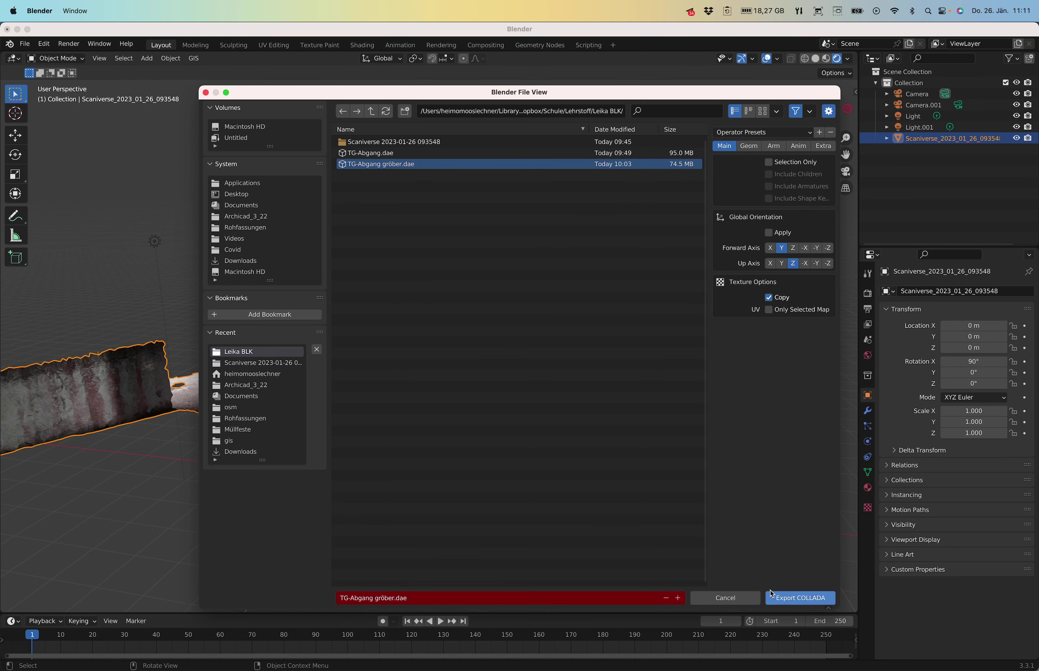
pyautogui.click(800, 604)
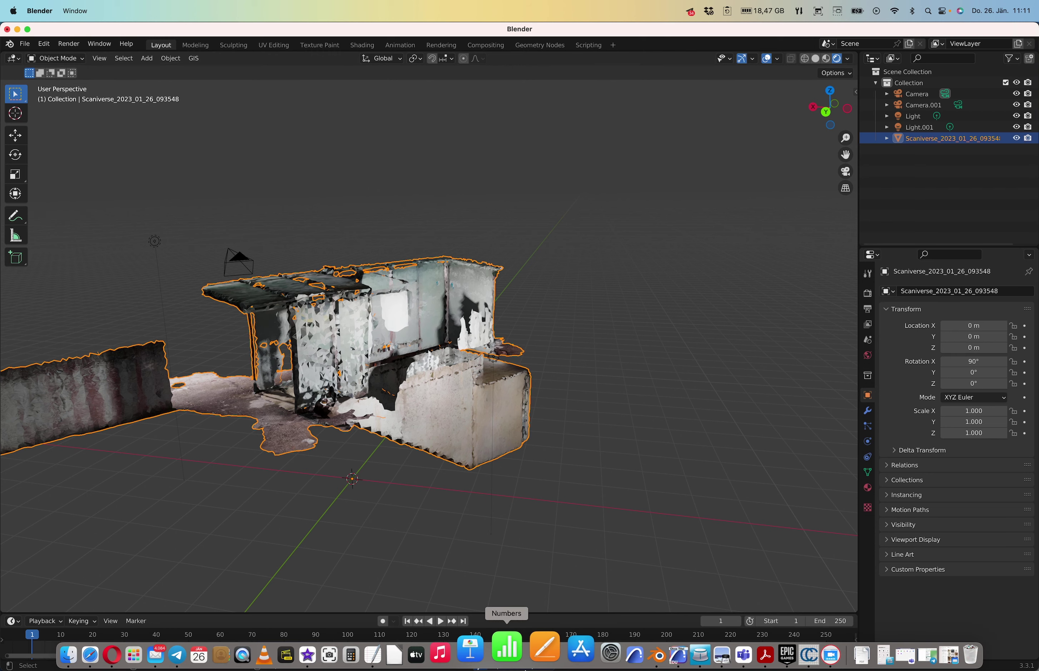
# Step: In Archicad, select the previously placed scan model with the Arrow tool and delete it
pyautogui.click(645, 653)
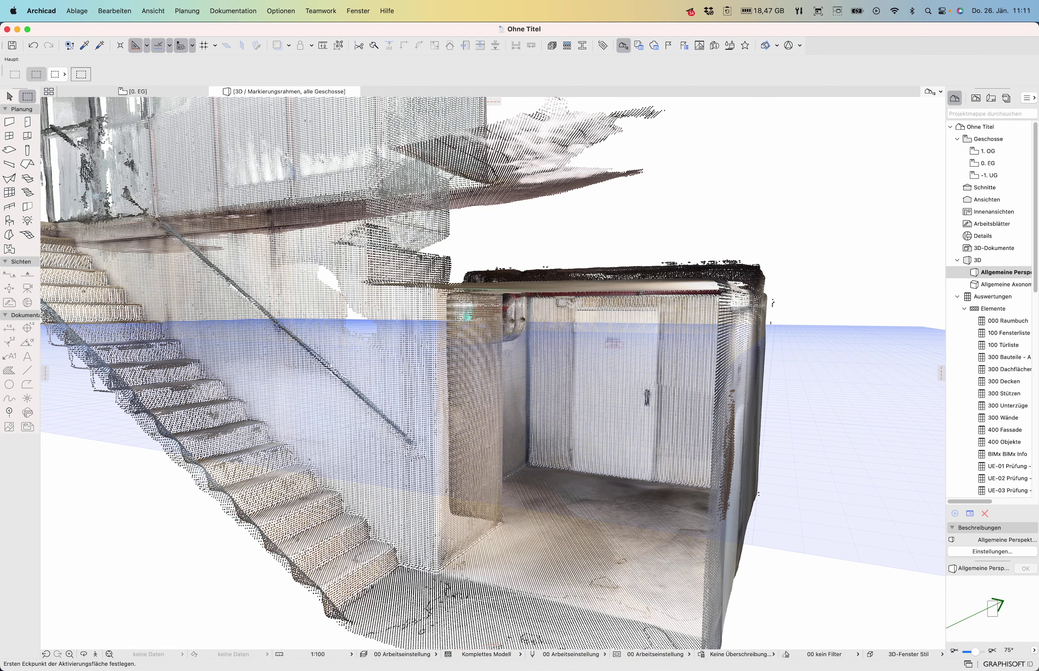
pyautogui.scroll(-10, 436, 277)
pyautogui.moveTo(463, 374)
pyautogui.keyDown('shift'); pyautogui.mouseDown(button='middle')
pyautogui.moveTo(668, 389)
pyautogui.moveTo(285, 391)
pyautogui.moveTo(491, 472)
pyautogui.moveTo(453, 475)
pyautogui.mouseUp(button='middle'); pyautogui.keyUp('shift')
pyautogui.click(9, 96)
pyautogui.click(430, 279)
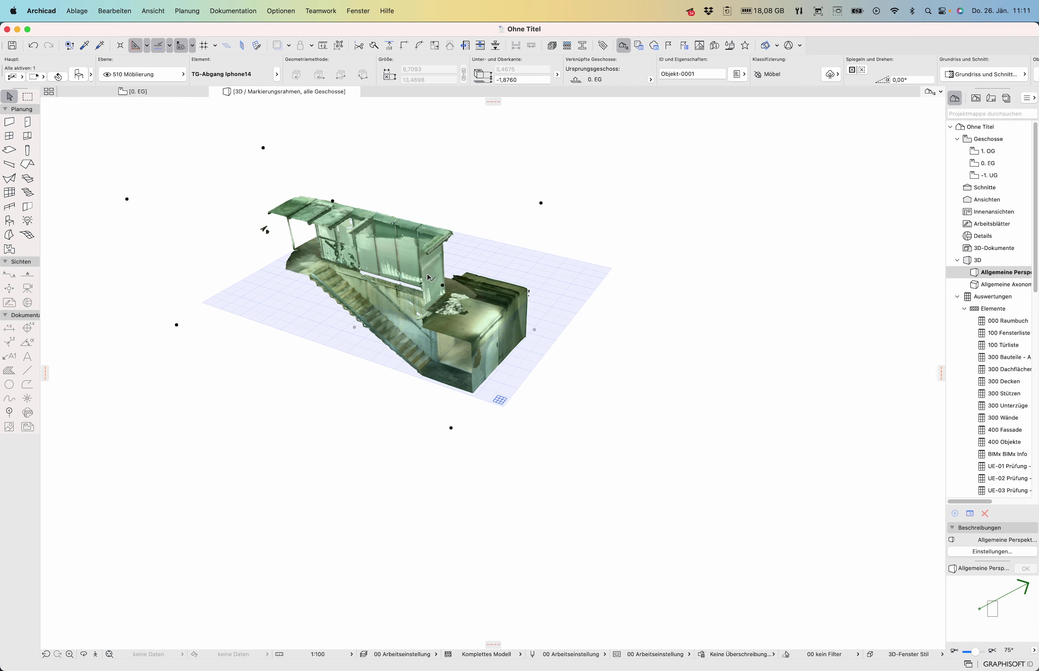
pyautogui.press('Delete')
# Step: Open the 0. EG floor plan, then switch over to Finder
pyautogui.click(110, 93)
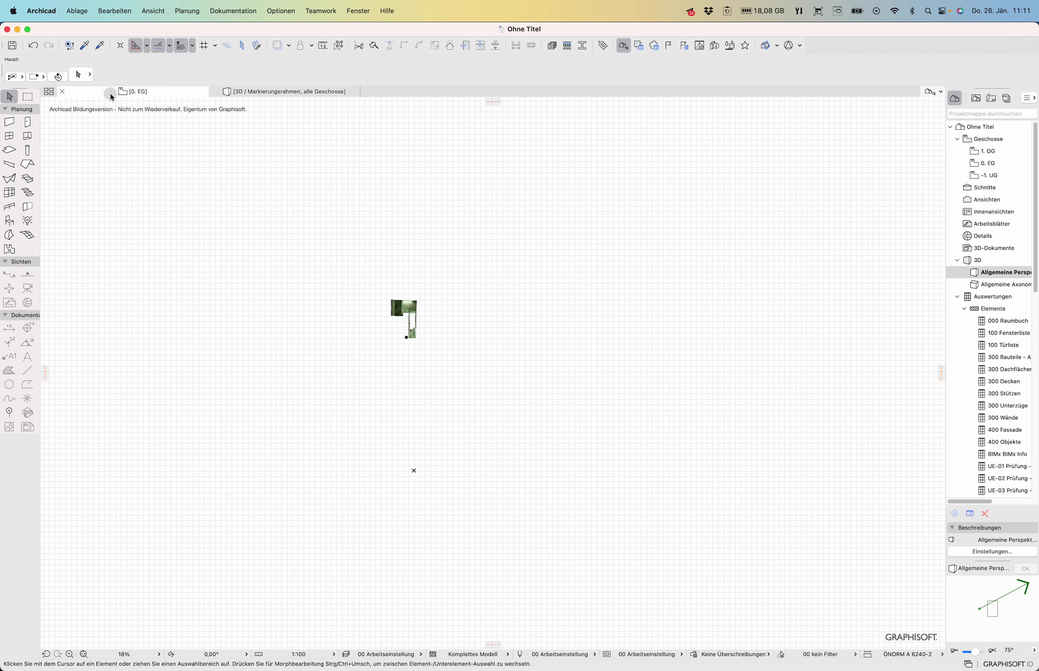
pyautogui.press('super+Tab')
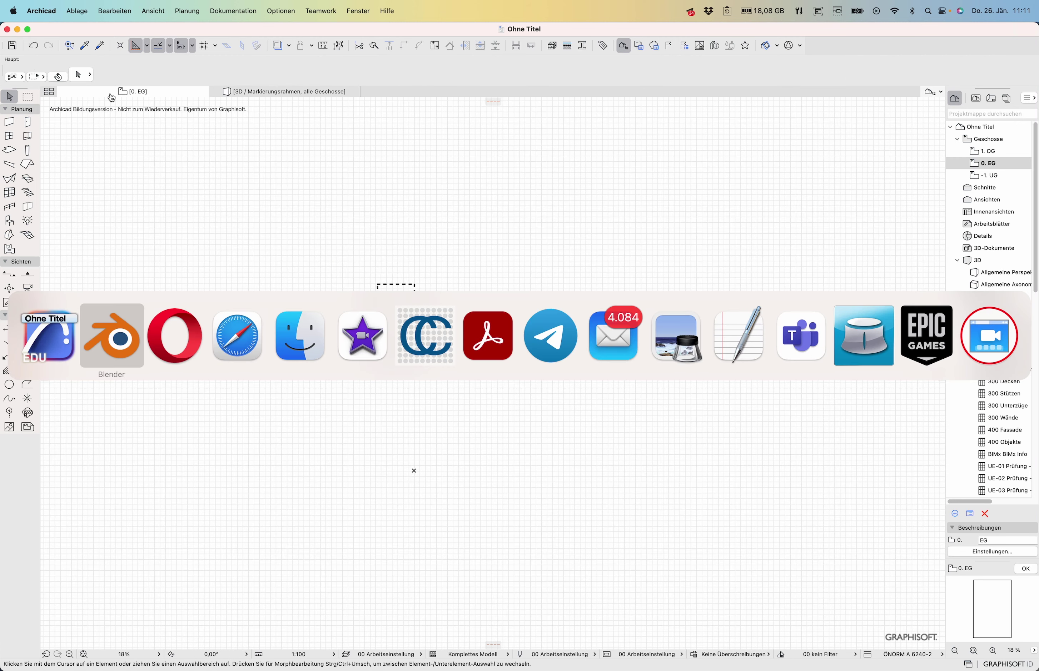
pyautogui.press('super+Tab')
pyautogui.press('super+Tab')
pyautogui.press('super+Tab')
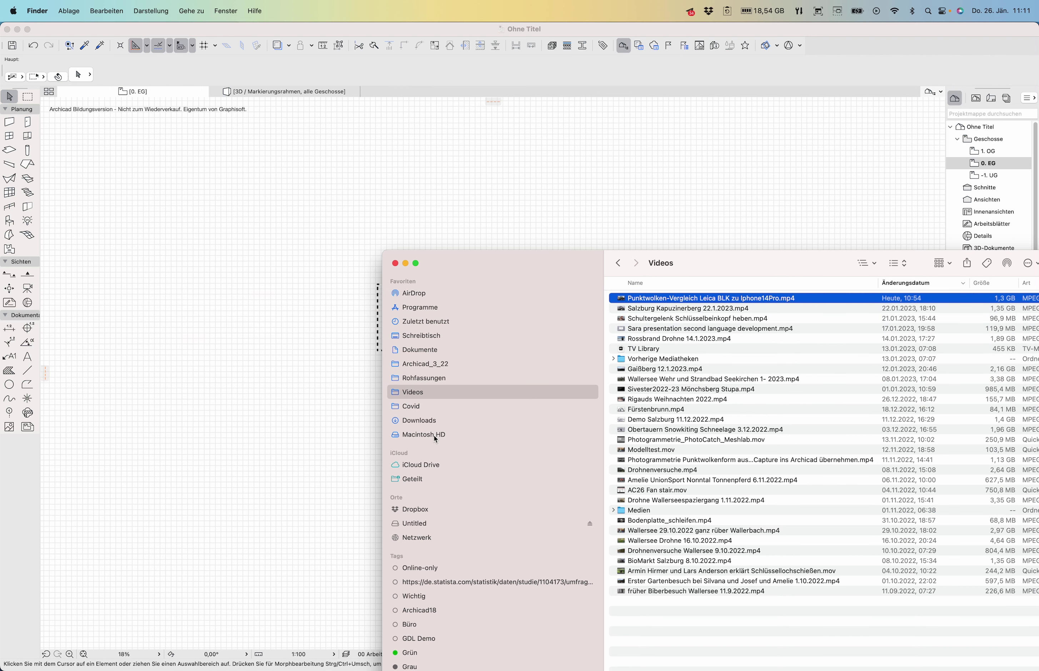
# Step: Open Dropbox/Schule/Lehrstoff/Leika BLK and drag TG-Abgang gröber.dae onto Archicad's floor plan
pyautogui.click(422, 510)
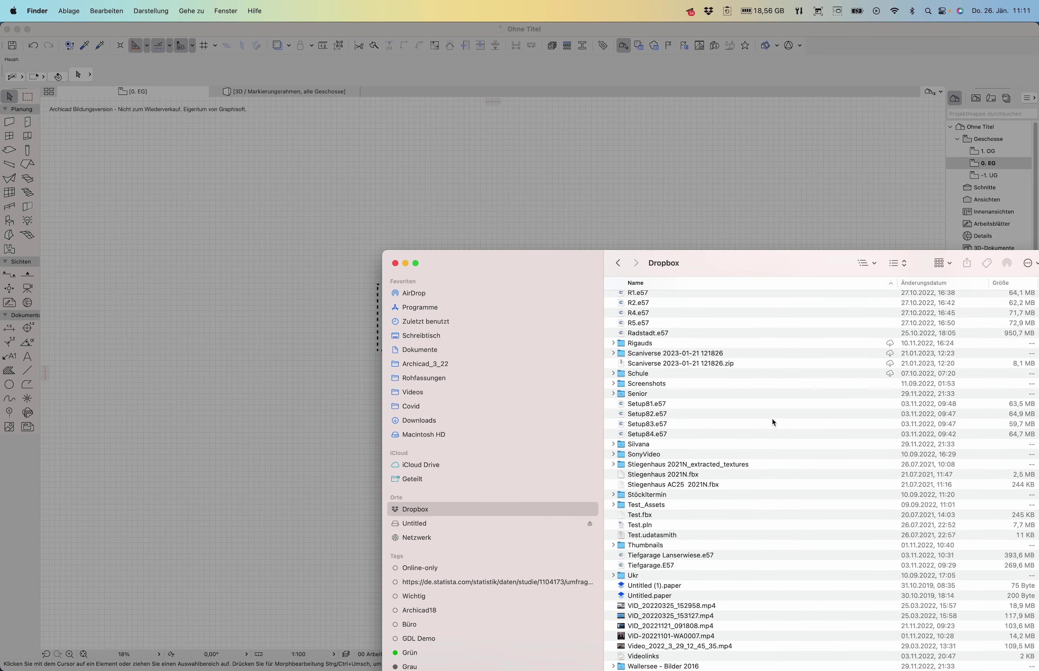
pyautogui.scroll(1, 720, 489)
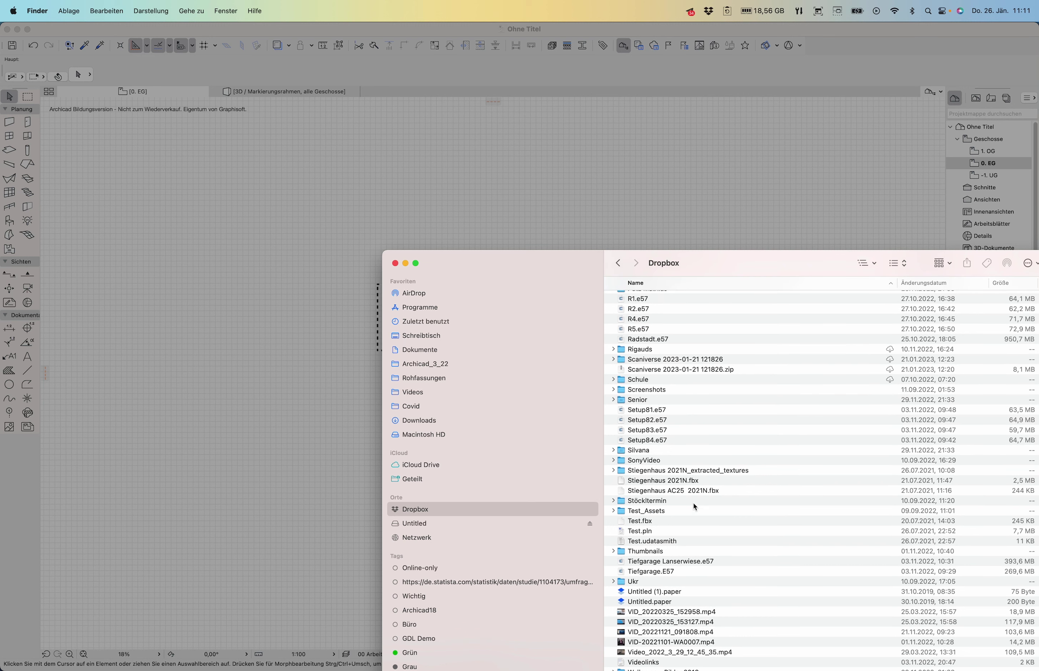
pyautogui.doubleClick(637, 381)
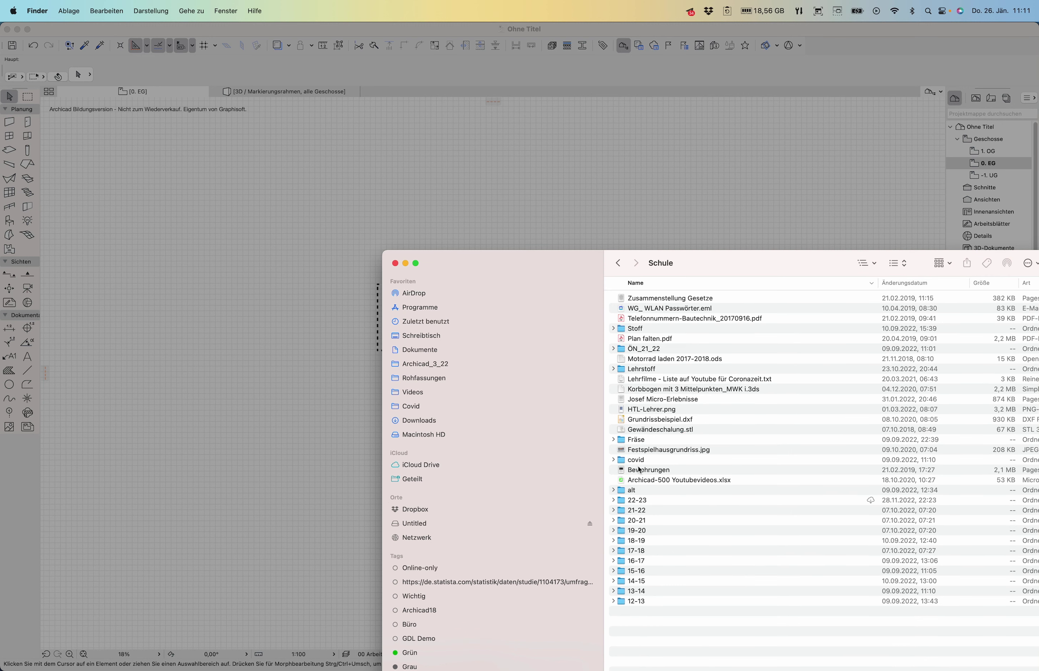
pyautogui.doubleClick(643, 371)
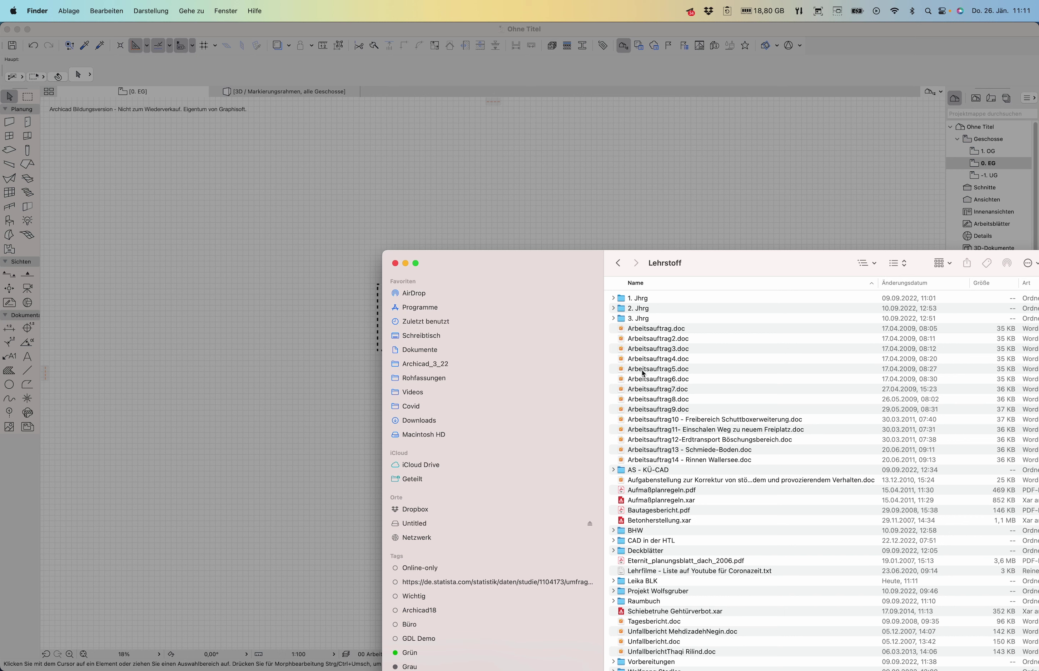
pyautogui.click(644, 581)
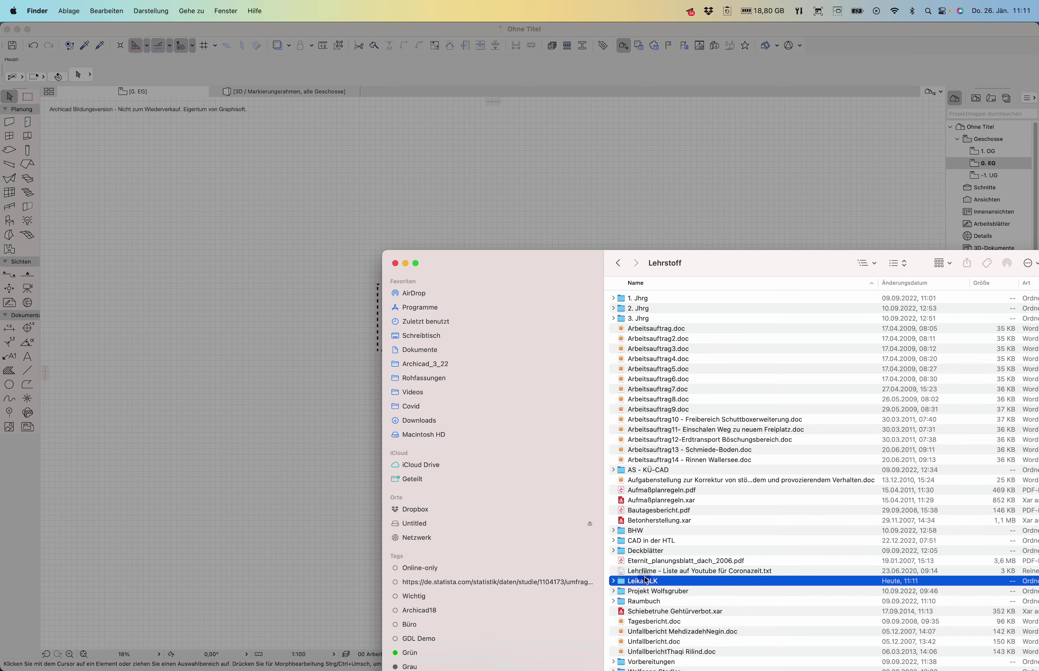
pyautogui.doubleClick(625, 583)
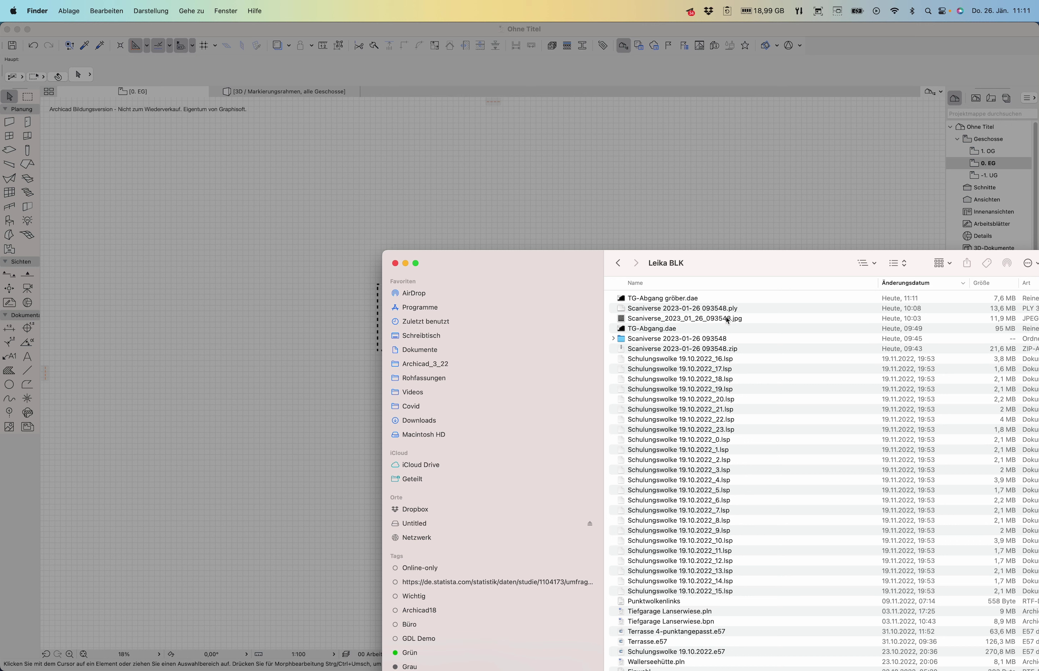
pyautogui.click(660, 301)
pyautogui.moveTo(660, 301); pyautogui.dragTo(218, 267)
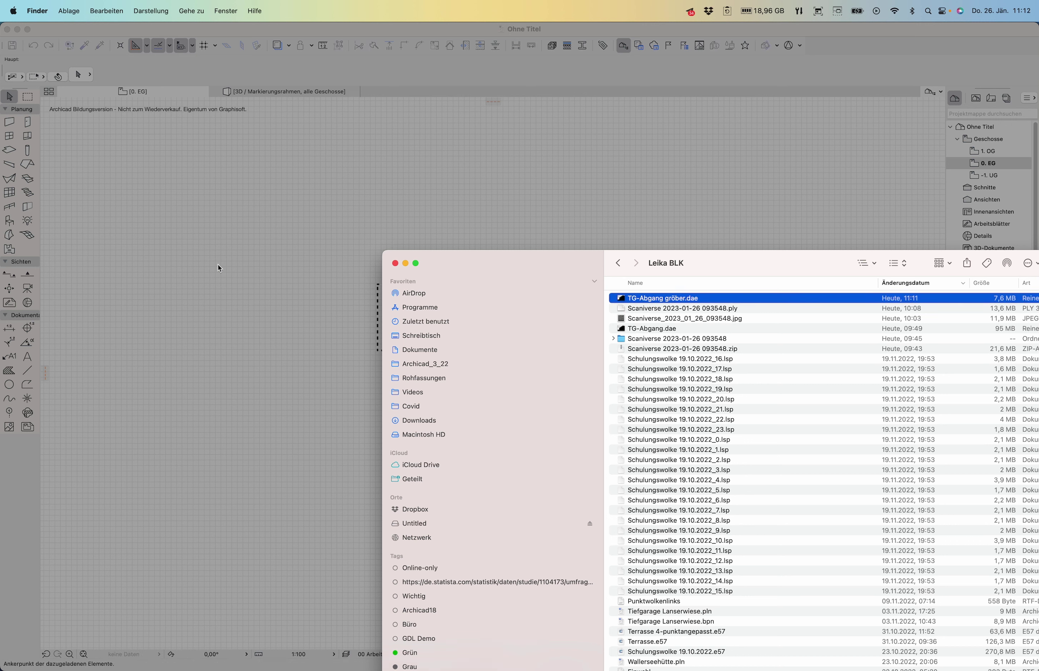
pyautogui.click(286, 179)
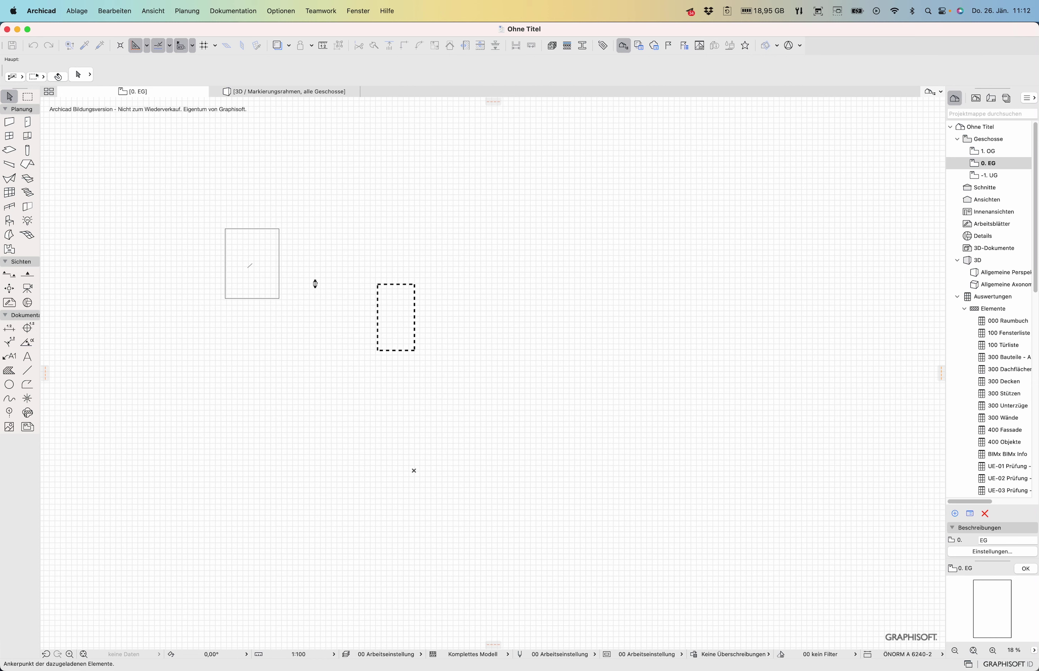
# Step: Set the anchor point for the dropped TG-Abgang gröber mesh, then view it in 3D with F5
pyautogui.click(322, 305)
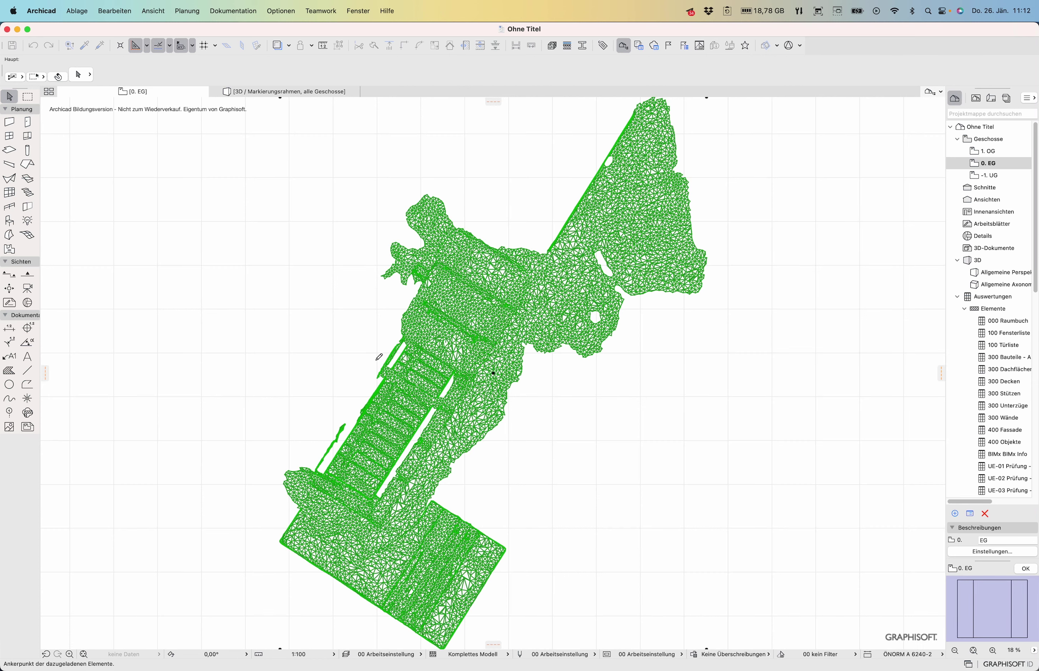
pyautogui.press('F5')
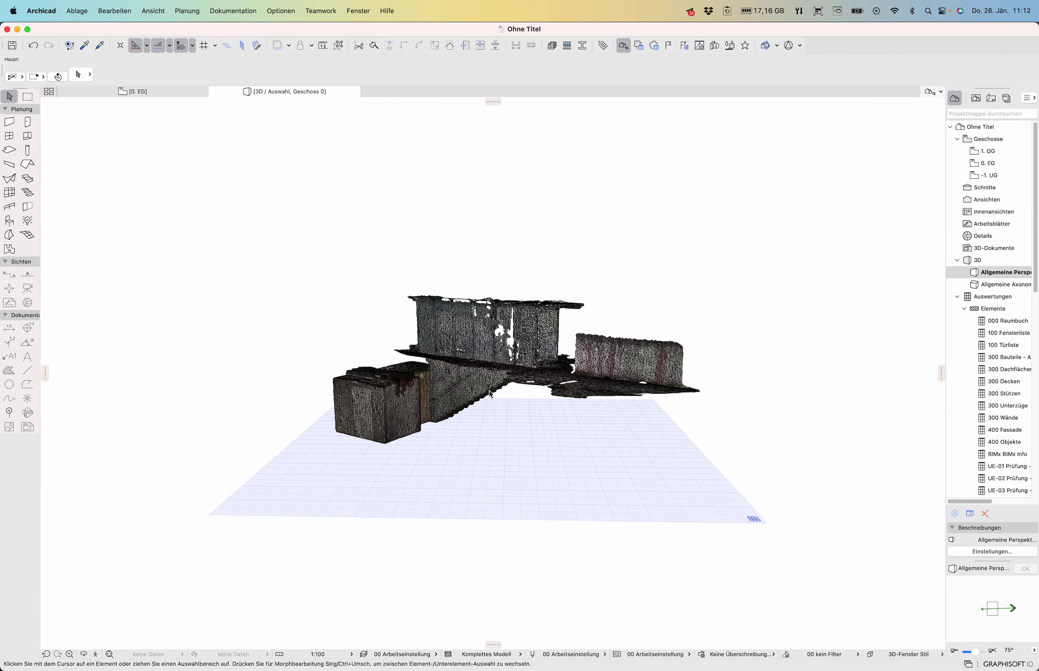
pyautogui.moveTo(395, 426)
pyautogui.keyDown('shift'); pyautogui.mouseDown(button='middle')
pyautogui.moveTo(737, 432)
pyautogui.moveTo(273, 413)
pyautogui.moveTo(426, 278)
pyautogui.moveTo(663, 360)
pyautogui.moveTo(332, 397)
pyautogui.moveTo(335, 514)
pyautogui.moveTo(245, 505)
pyautogui.moveTo(204, 475)
pyautogui.moveTo(79, 465)
pyautogui.mouseUp(button='middle'); pyautogui.keyUp('shift')
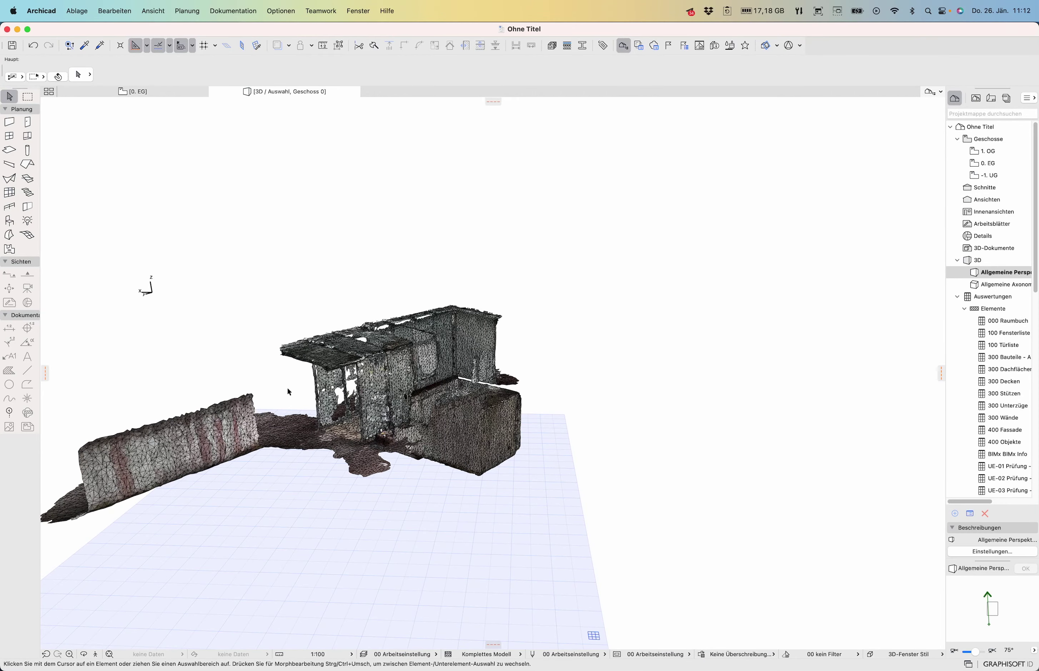
pyautogui.scroll(2, 411, 455)
pyautogui.scroll(2, 411, 455)
pyautogui.scroll(3, 411, 455)
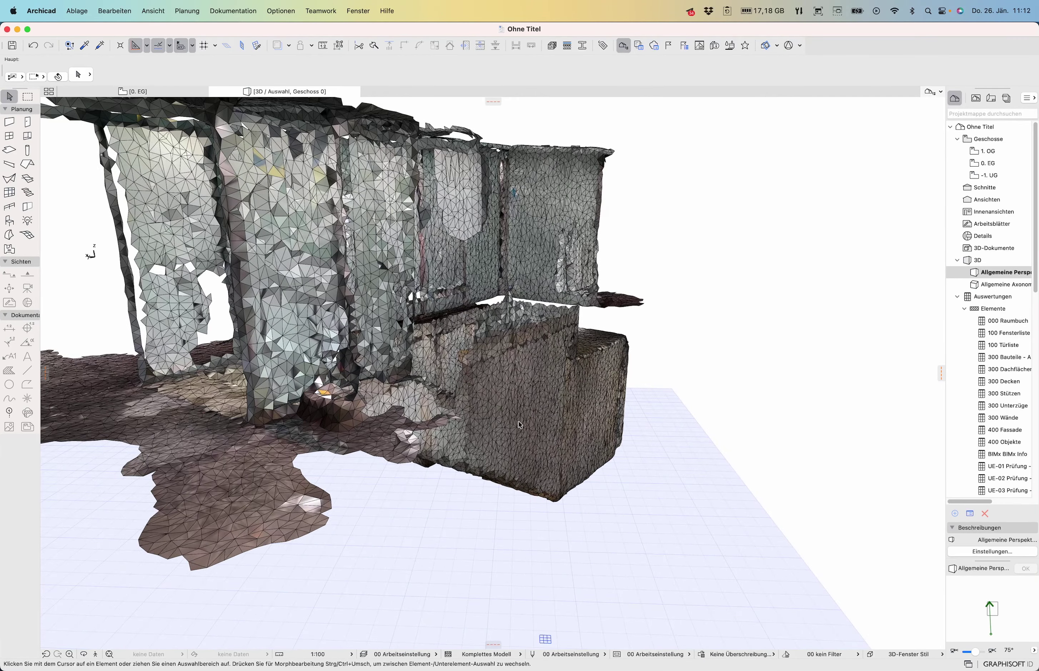
pyautogui.keyDown('shift'); pyautogui.moveTo(518, 427); pyautogui.dragTo(601, 403, button='middle'); pyautogui.keyUp('shift')
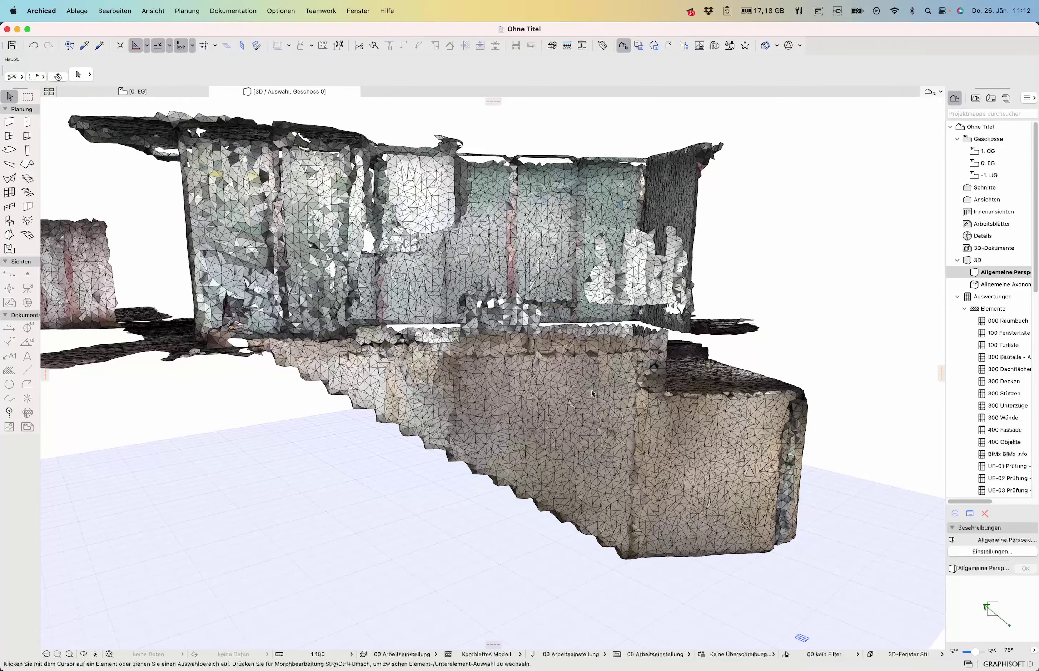
pyautogui.moveTo(666, 437)
pyautogui.keyDown('shift'); pyautogui.mouseDown(button='middle')
pyautogui.moveTo(401, 428)
pyautogui.moveTo(578, 501)
pyautogui.moveTo(572, 243)
pyautogui.moveTo(677, 297)
pyautogui.moveTo(689, 155)
pyautogui.moveTo(546, 377)
pyautogui.moveTo(637, 255)
pyautogui.moveTo(656, 200)
pyautogui.moveTo(582, 195)
pyautogui.moveTo(473, 320)
pyautogui.moveTo(303, 448)
pyautogui.moveTo(308, 476)
pyautogui.mouseUp(button='middle'); pyautogui.keyUp('shift')
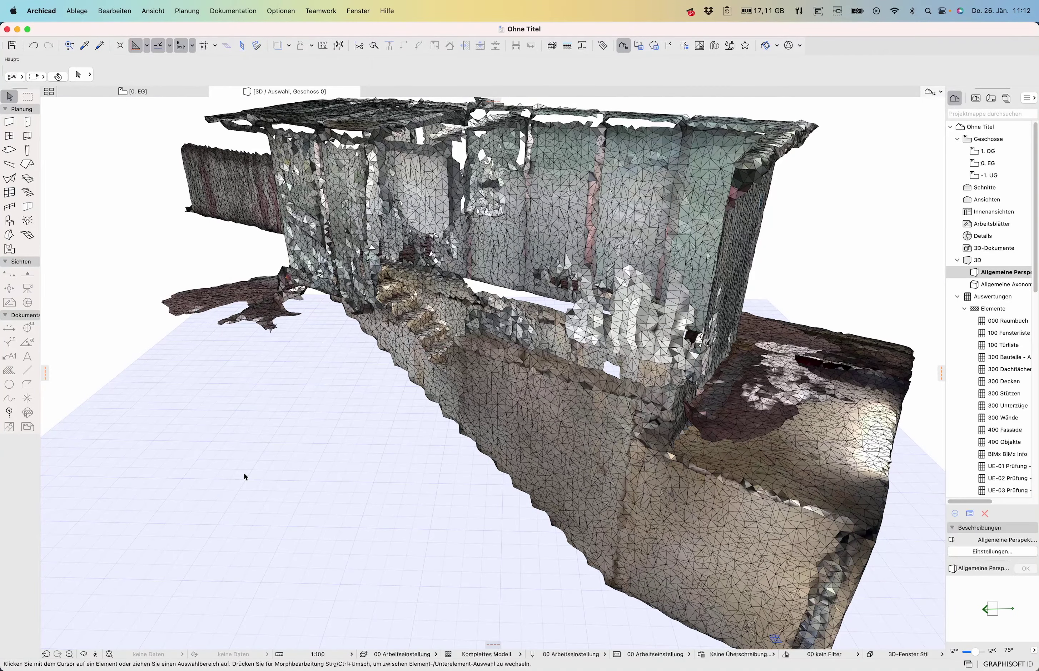